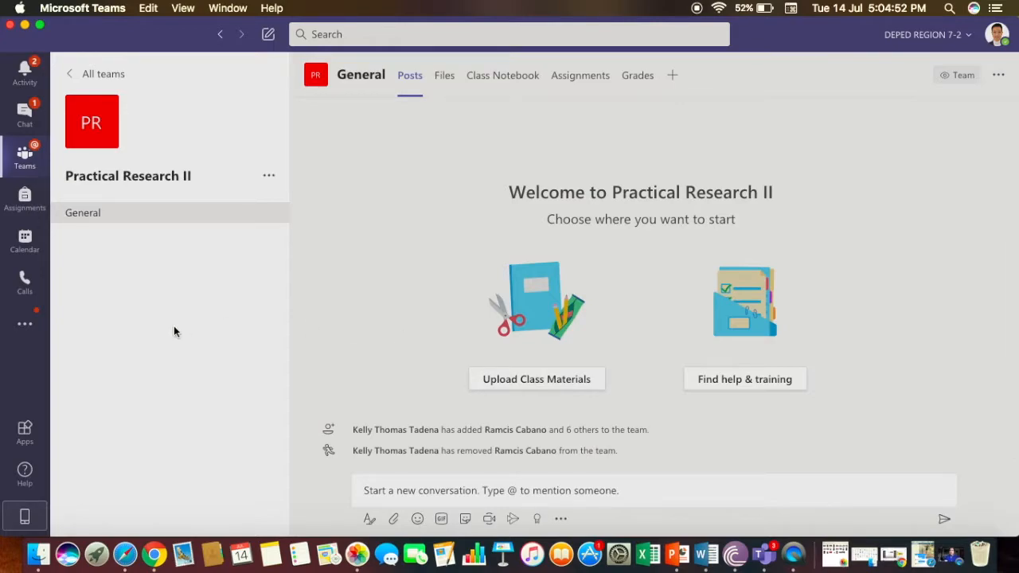
- Change the Practical Research II class avatar to the yellow picture of a row of books and update the class details
mouse_move(150, 130)
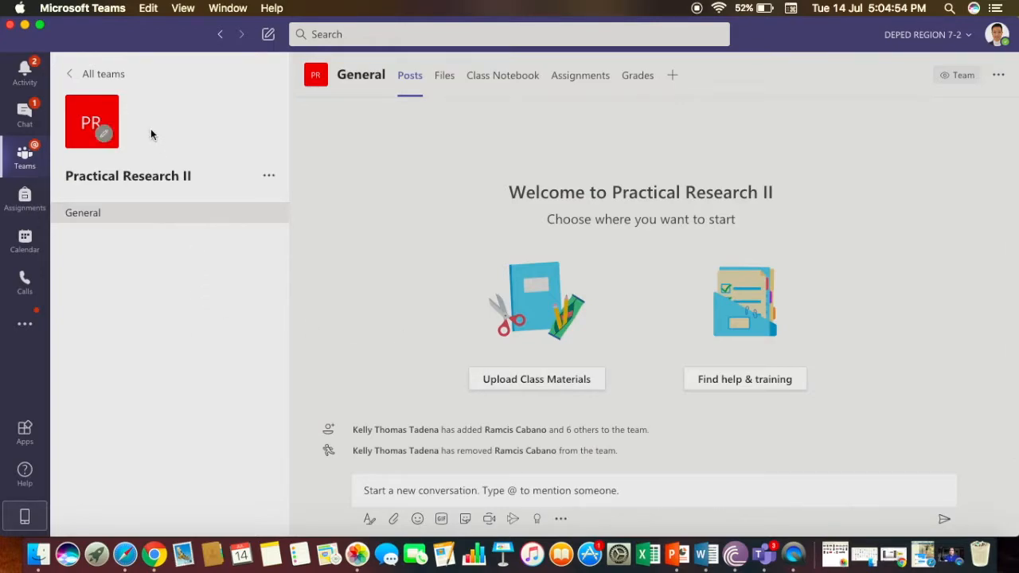
click(105, 139)
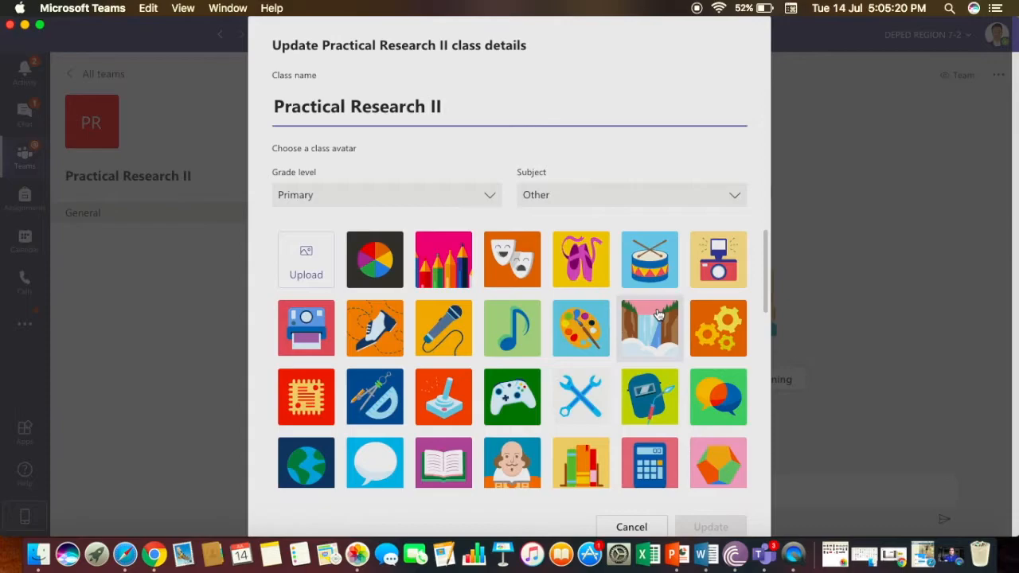
scroll(658, 314, down, 3)
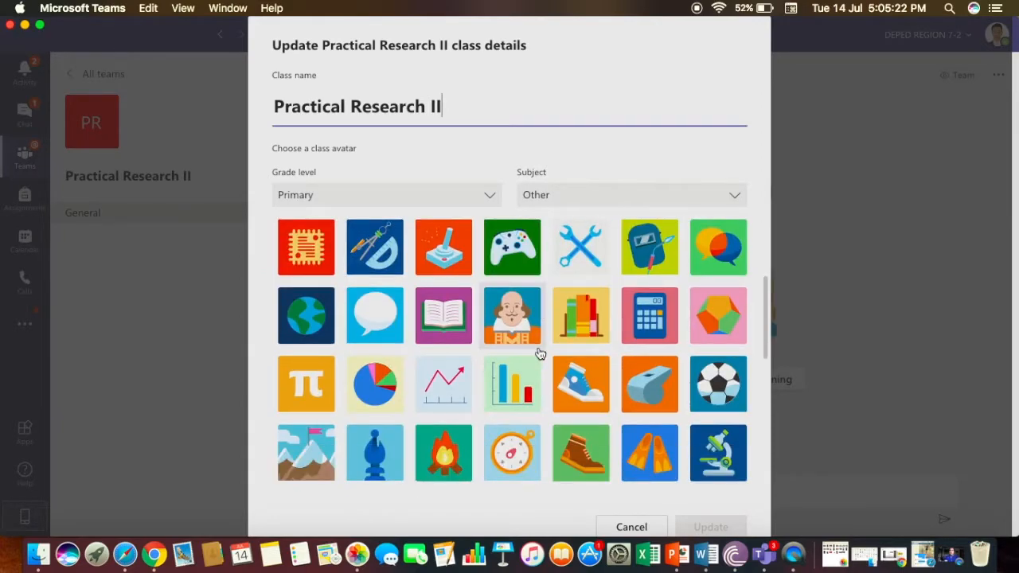
scroll(540, 353, down, 10)
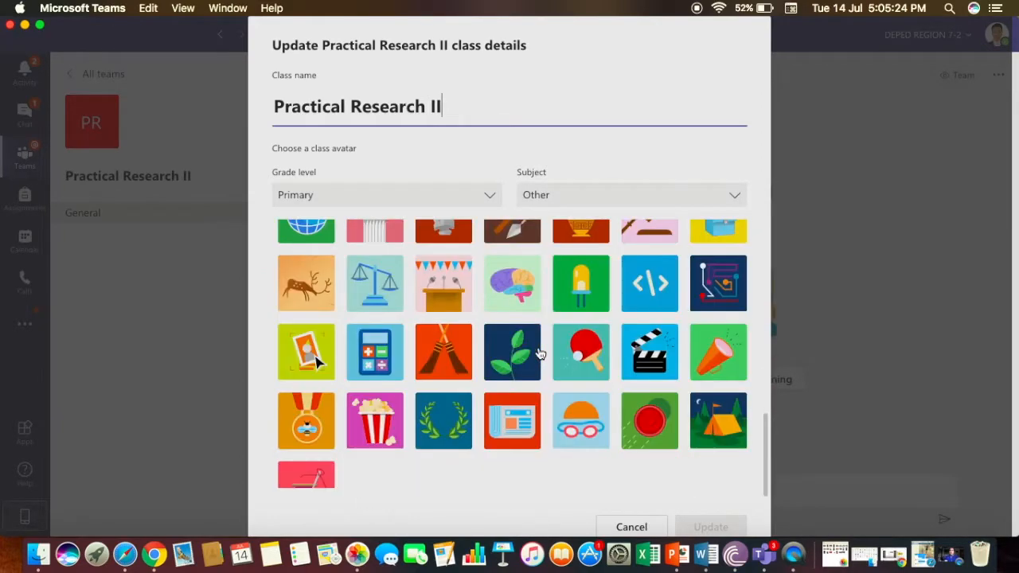
scroll(540, 353, down, 2)
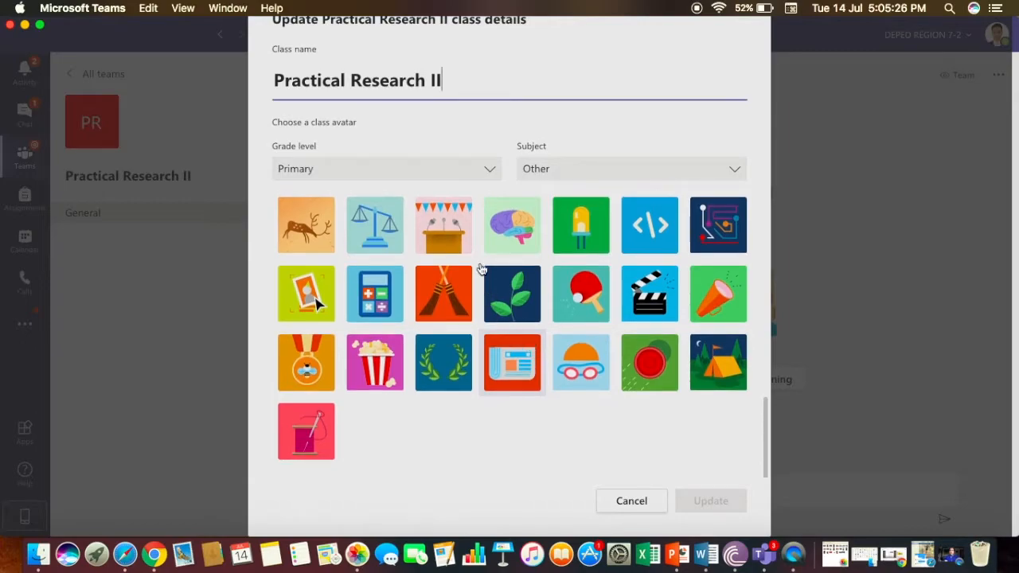
scroll(481, 270, up, 15)
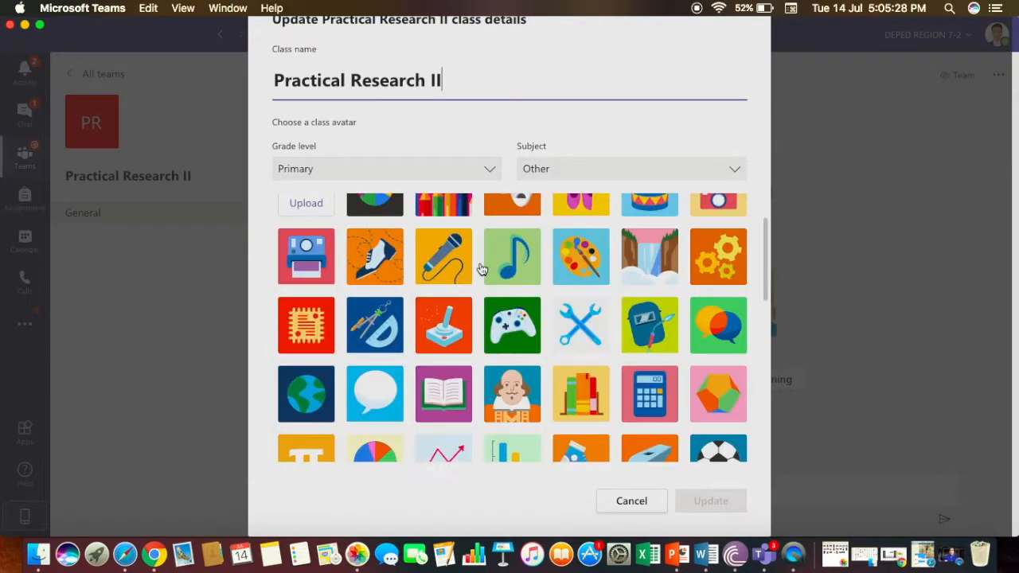
scroll(482, 270, up, 3)
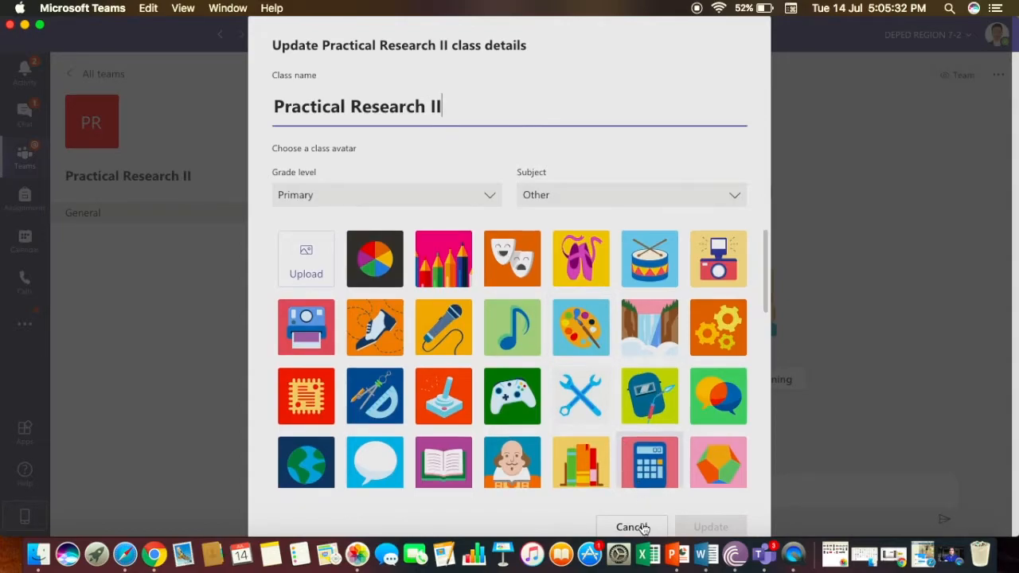
scroll(643, 528, down, 5)
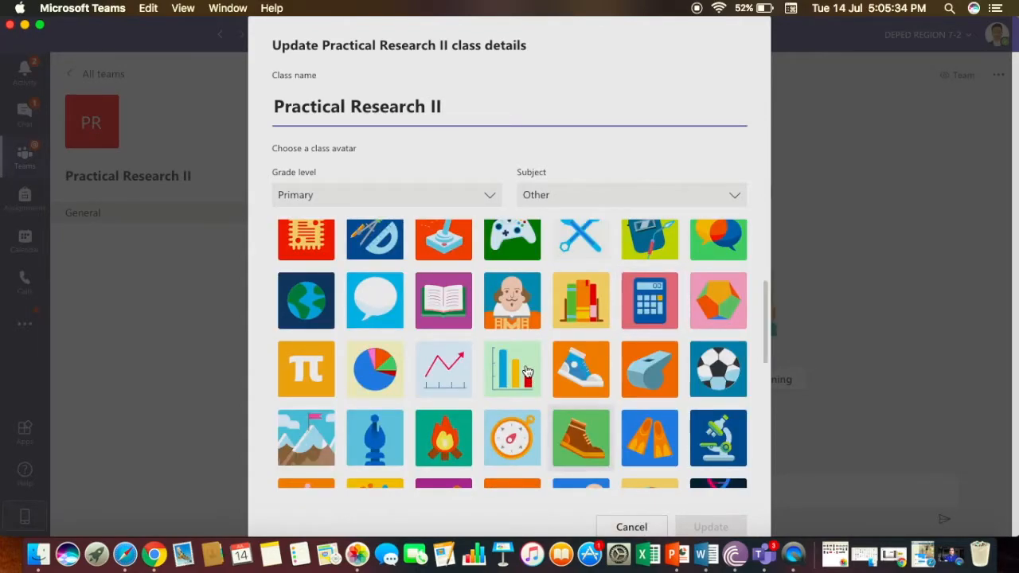
scroll(527, 372, up, 1)
scroll(527, 372, up, 3)
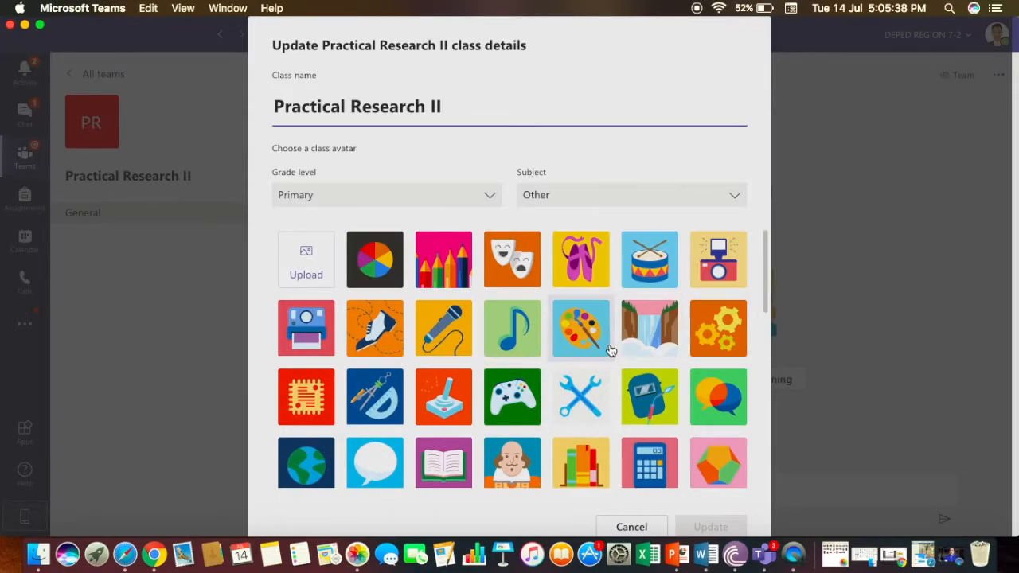
scroll(610, 350, down, 4)
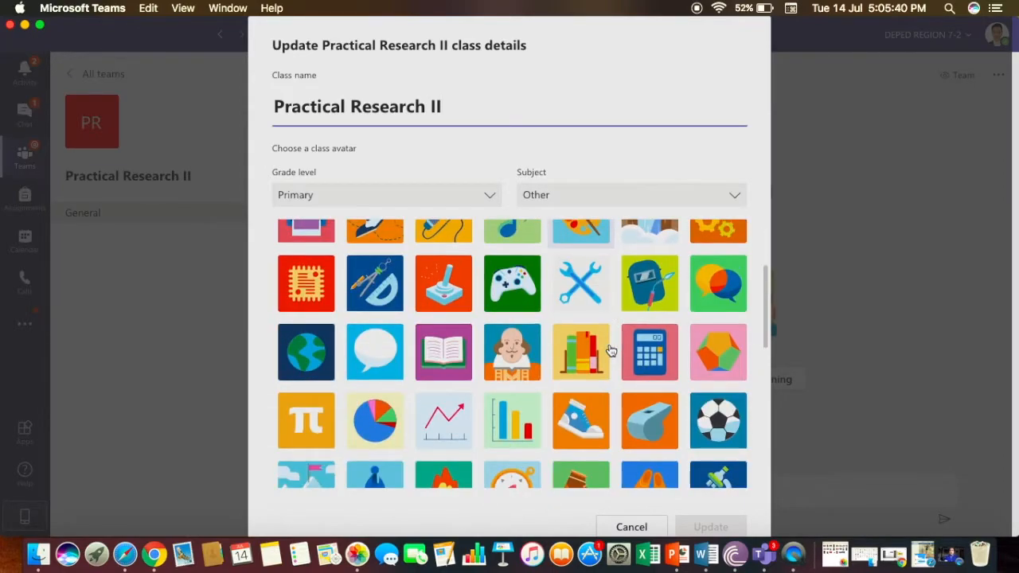
scroll(610, 350, down, 2)
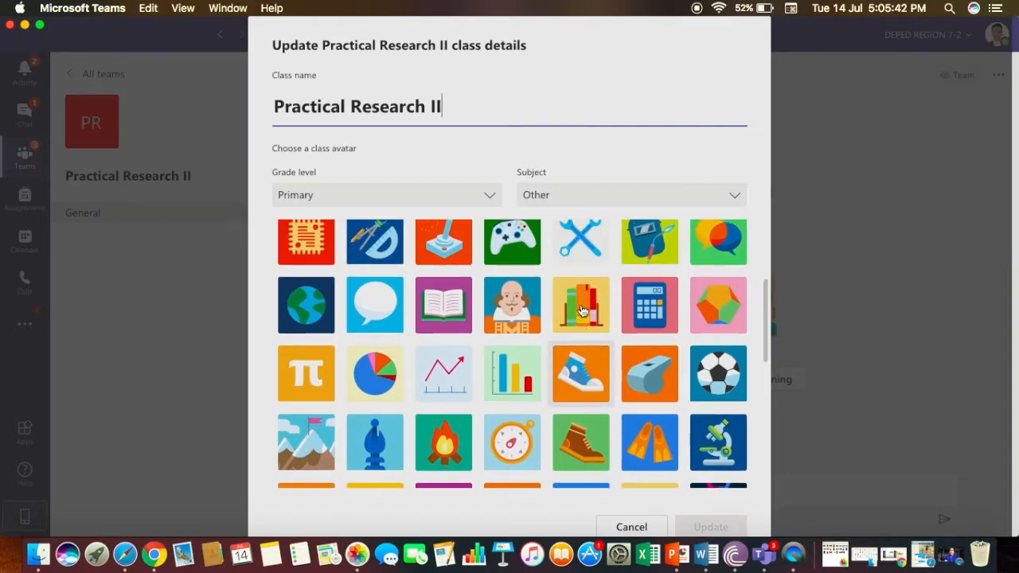
click(581, 311)
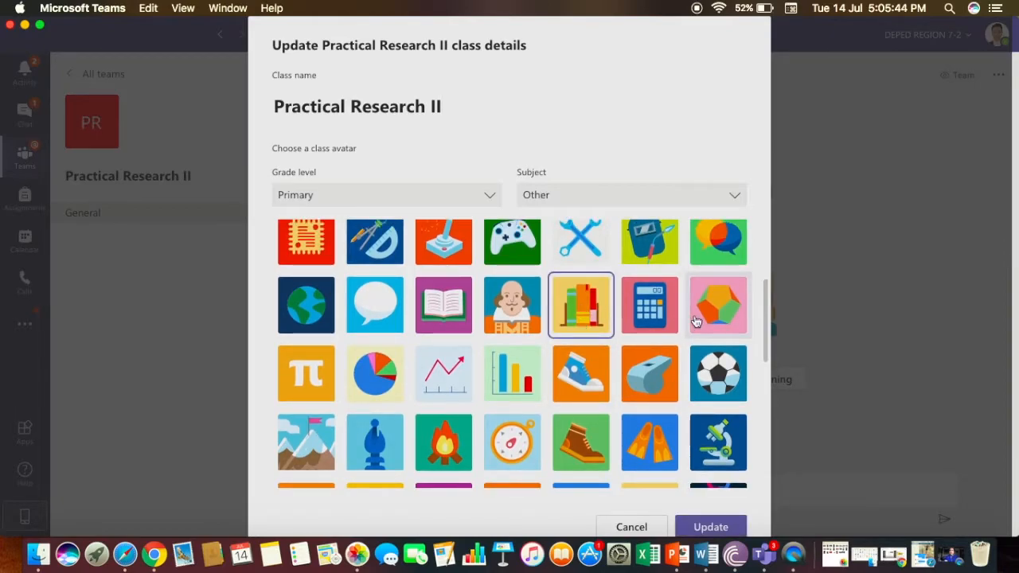
scroll(696, 321, up, 6)
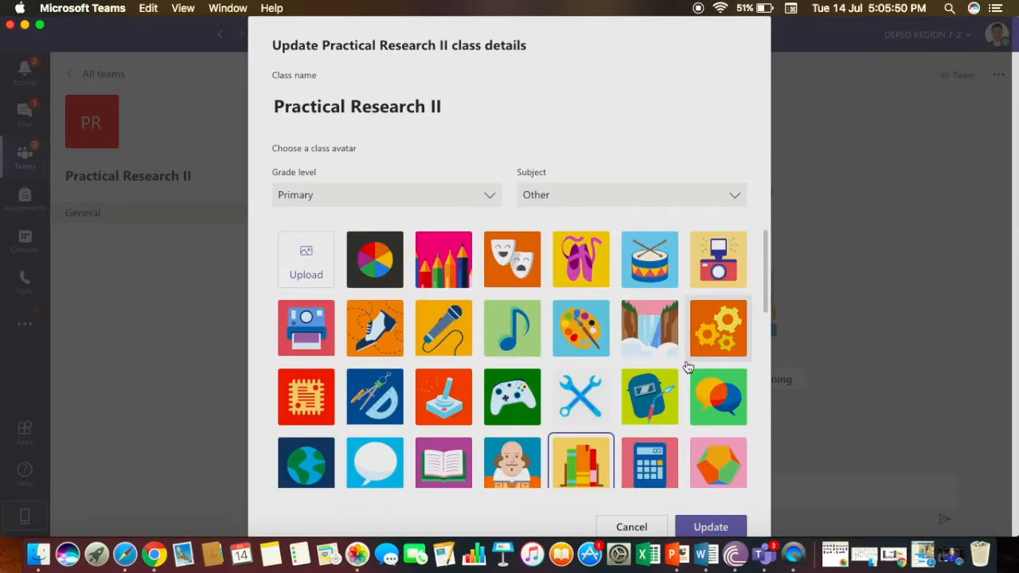
scroll(688, 367, down, 3)
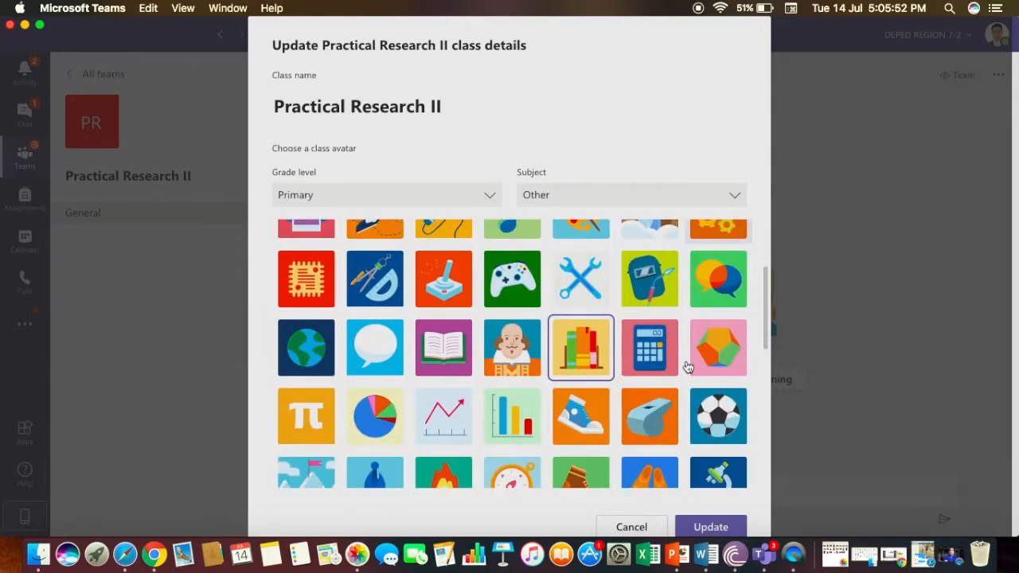
scroll(707, 526, down, 3)
click(709, 527)
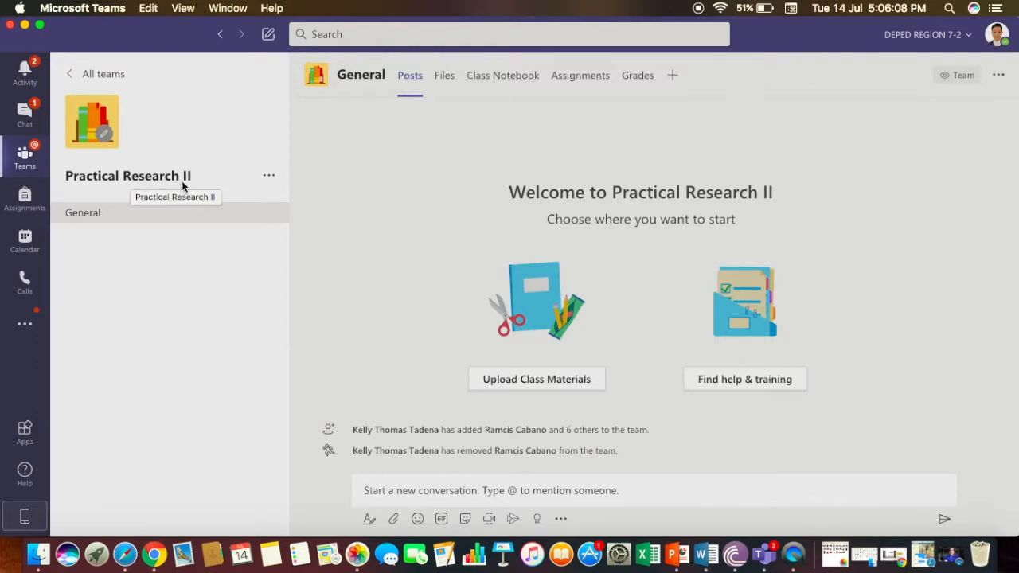
- Start a new channel for the Practical Research II team and name it HUMSS 12
click(272, 181)
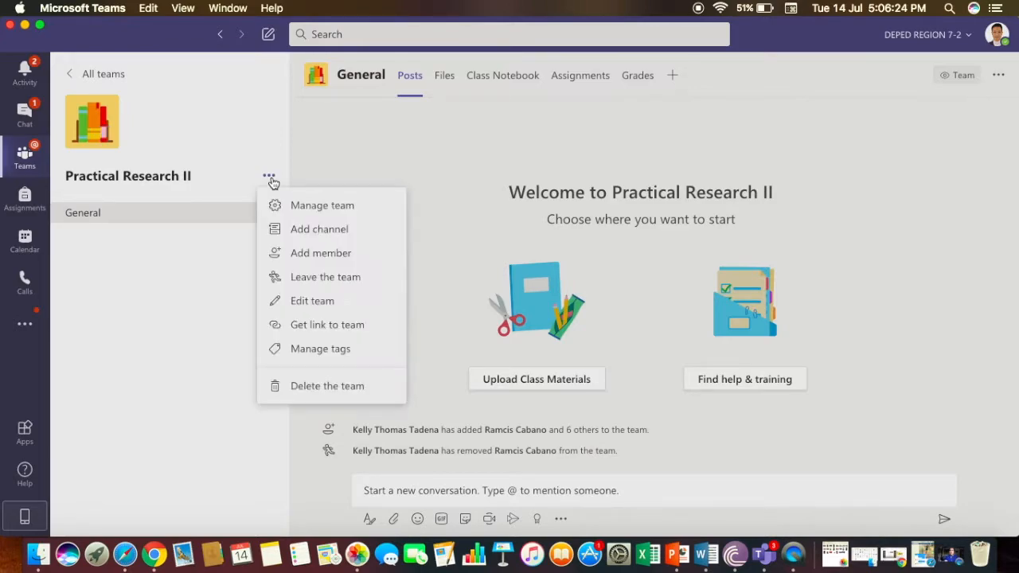
click(295, 231)
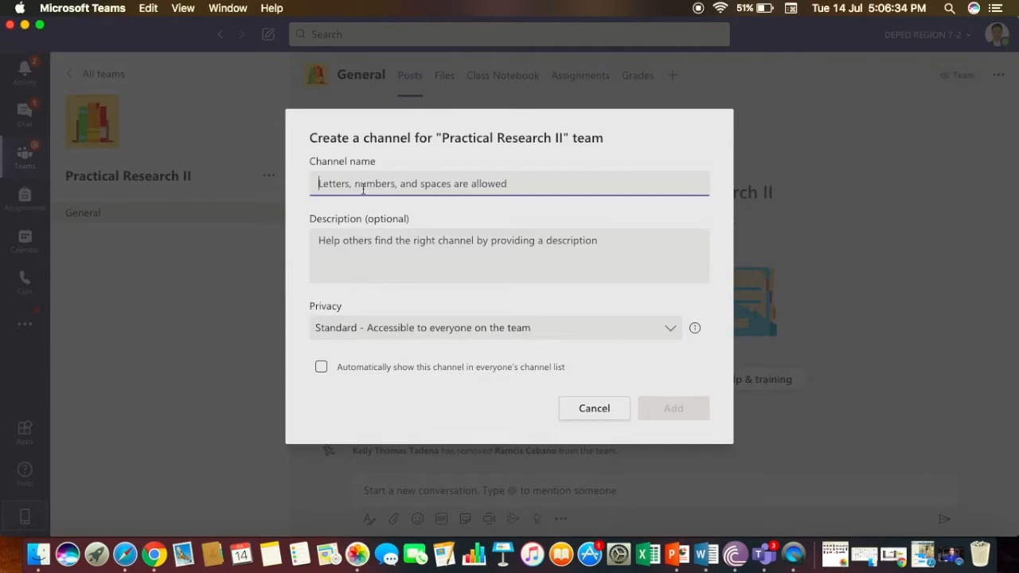
text(HUM)
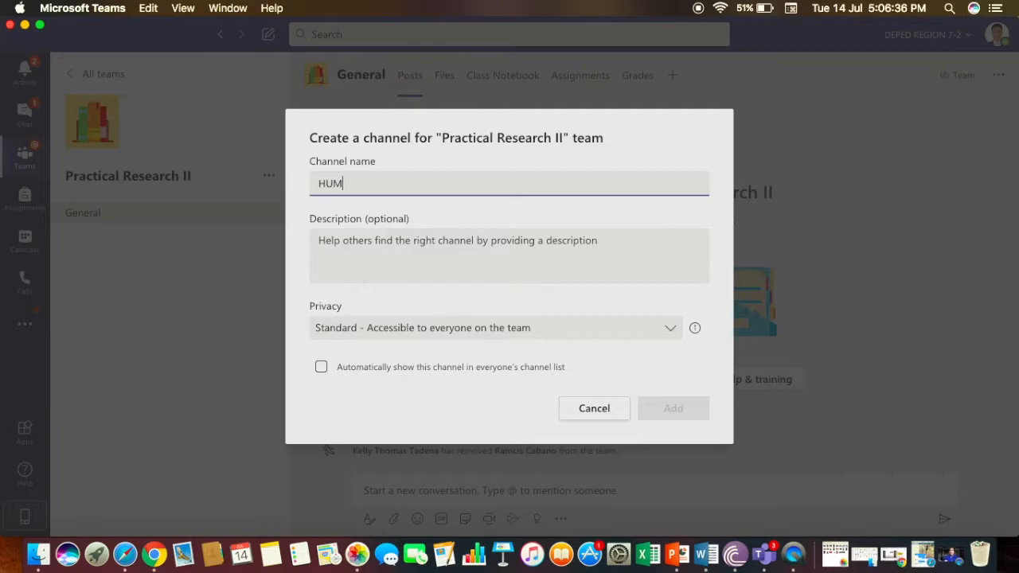
text(SS 12)
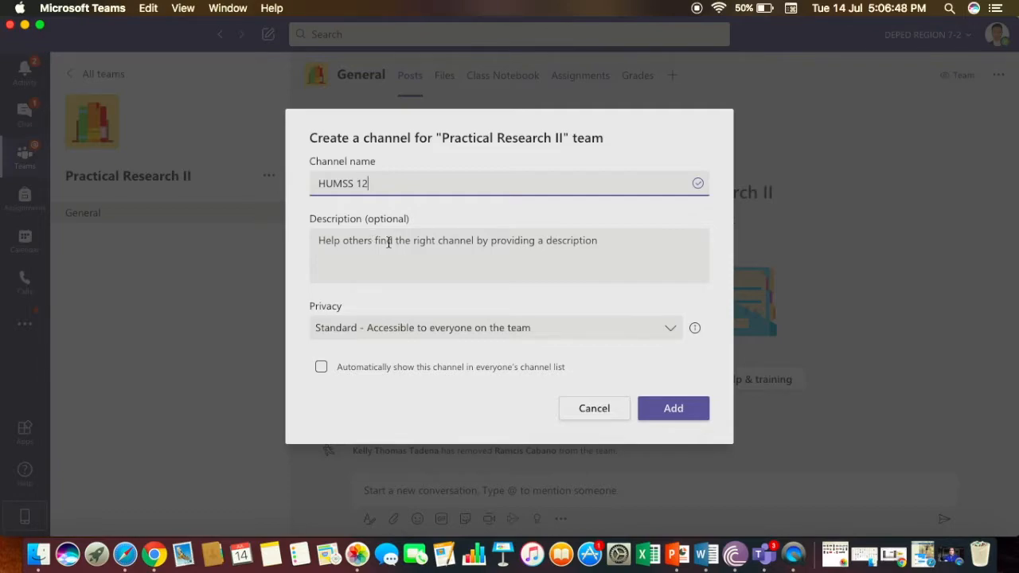
- Try the Private privacy option for the new channel and return it to Standard
click(671, 331)
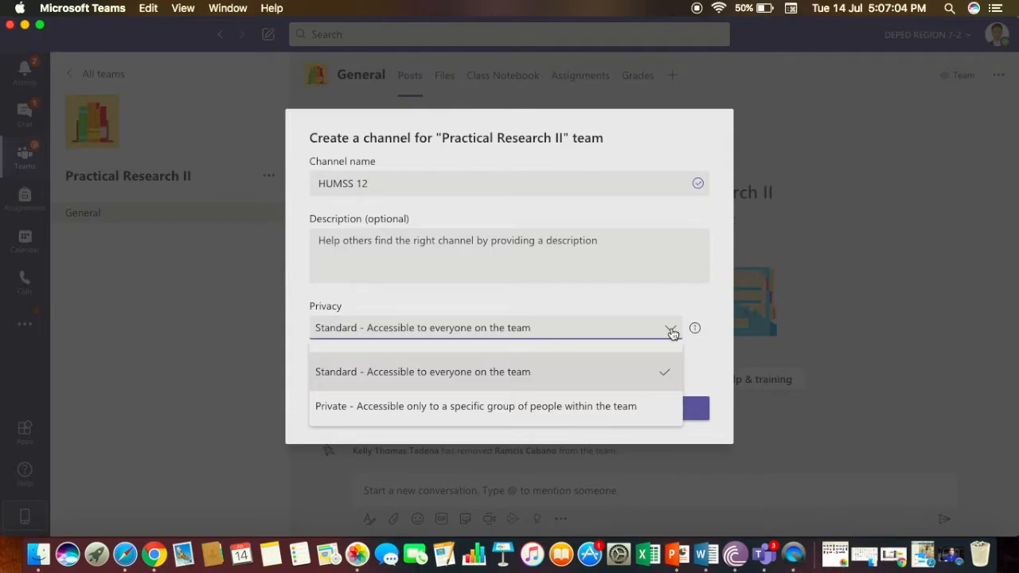
click(553, 408)
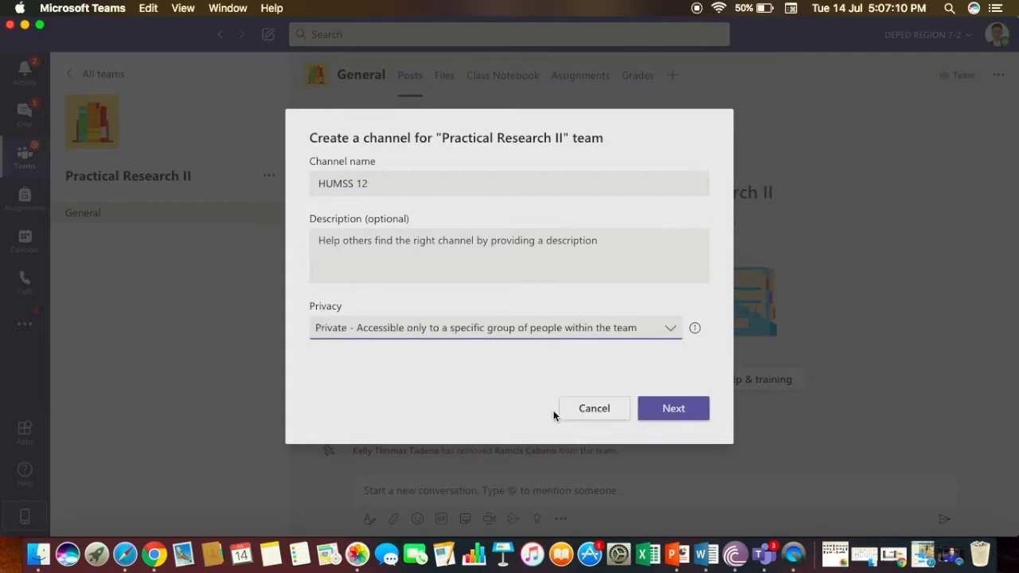
click(673, 334)
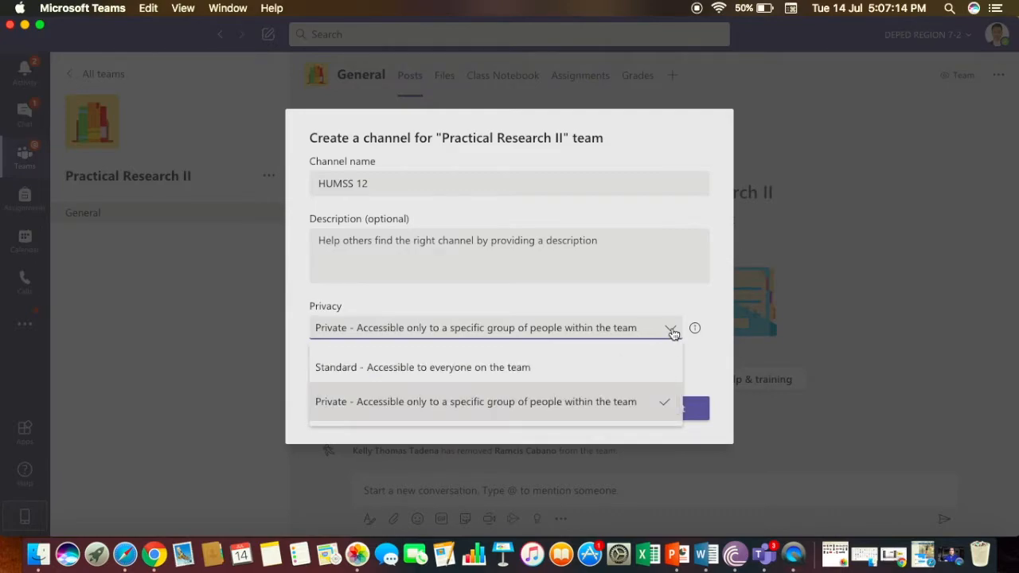
click(496, 369)
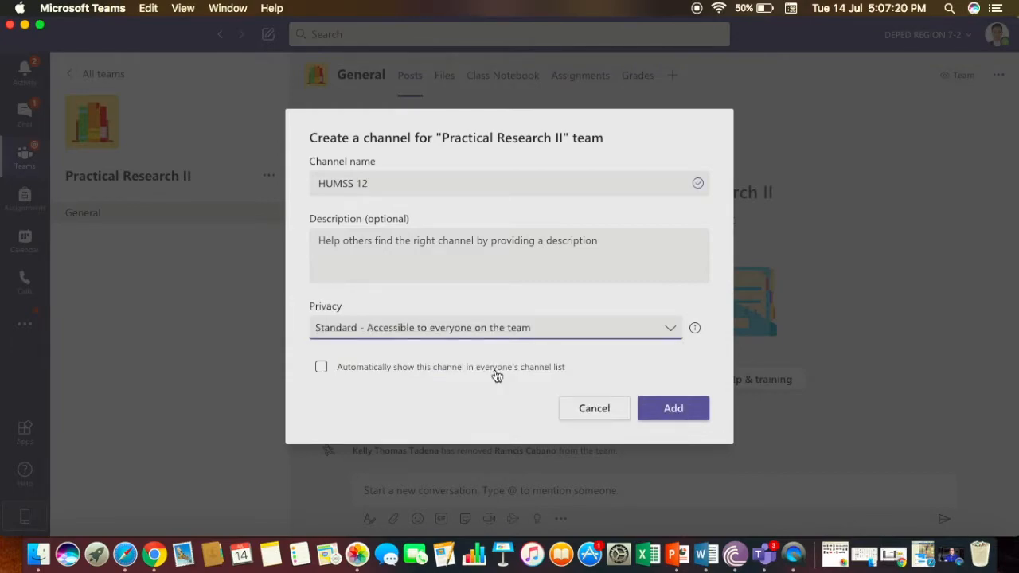
- Set the new channel's privacy to Private, accessible only to a specific group within the team, and proceed to adding members
click(668, 331)
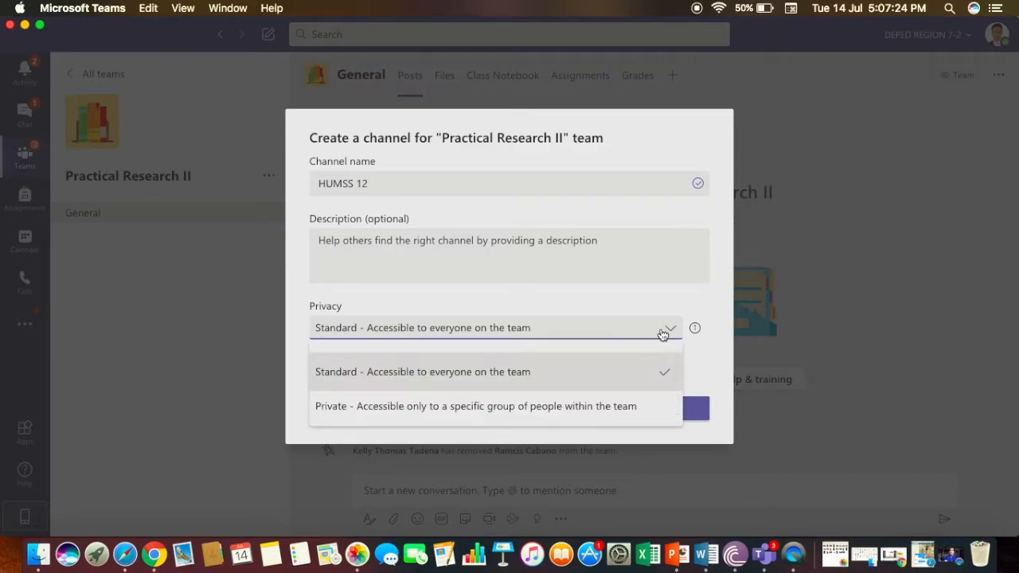
click(491, 414)
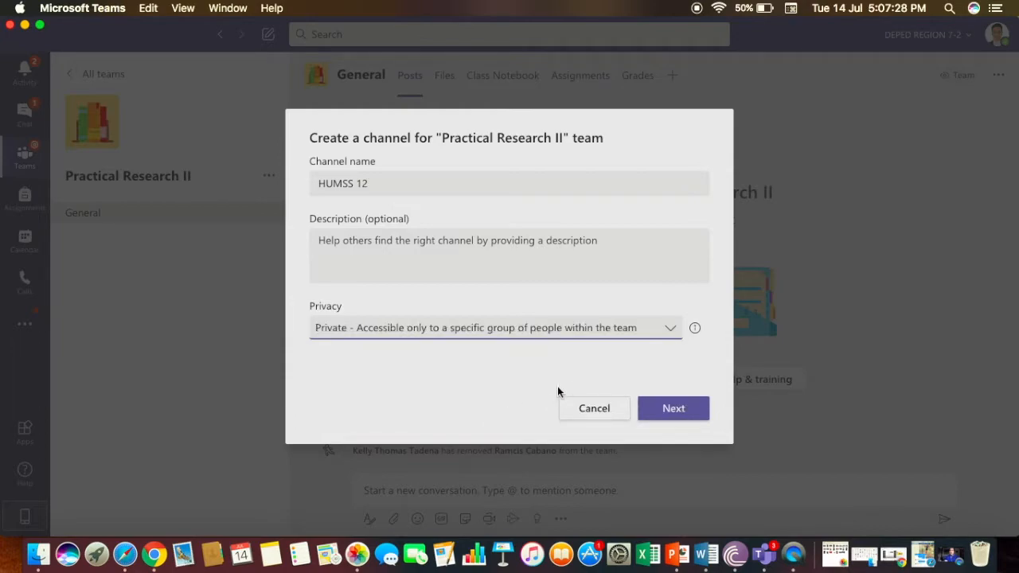
click(673, 409)
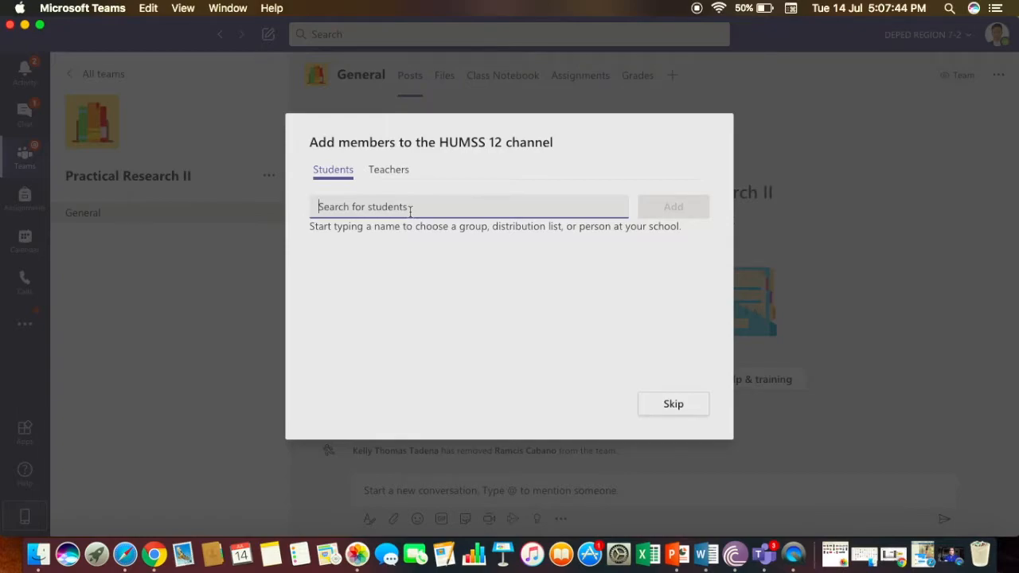
- Add two people as student members of the HUMSS 12 channel and finish the channel setup
text(Mo)
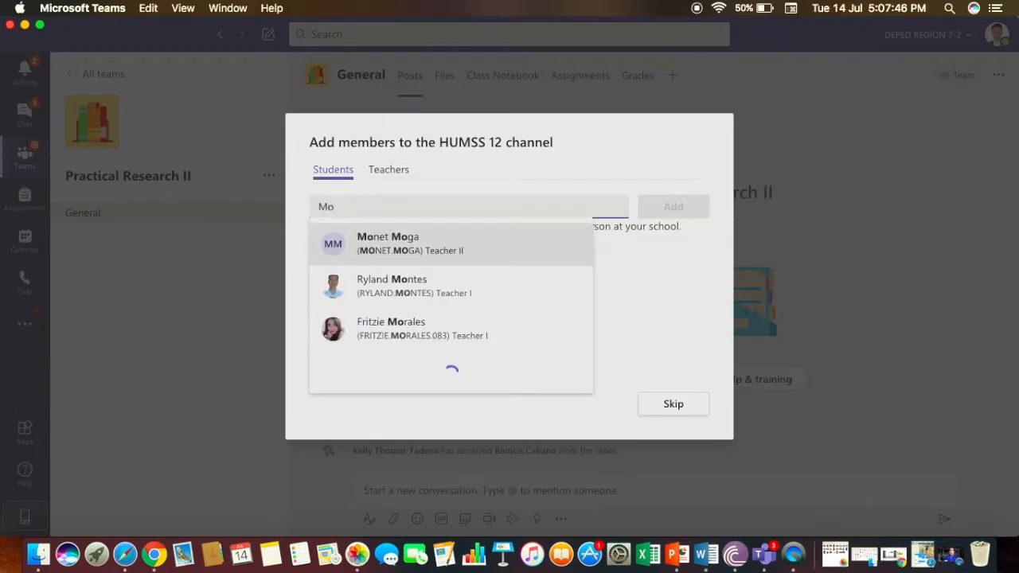
click(421, 246)
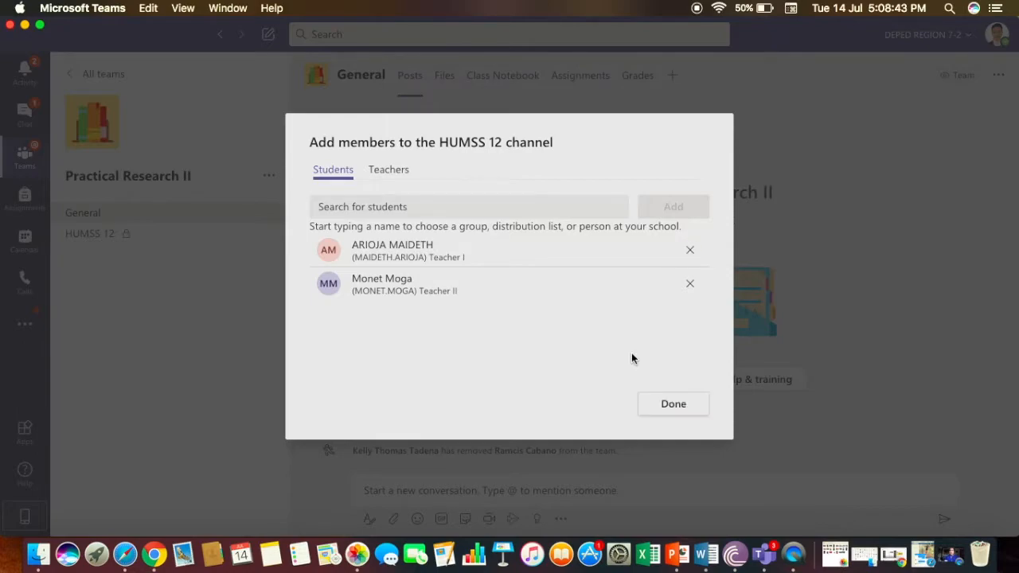
click(685, 408)
click(686, 408)
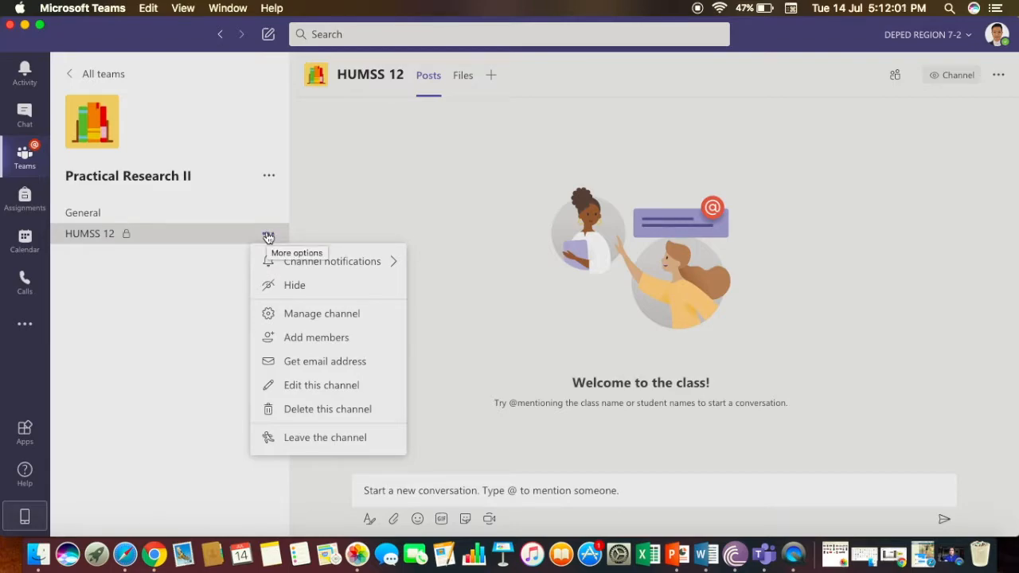
- Open the management page of the HUMSS 12 channel and view the owner's role options and the channel settings
mouse_move(279, 261)
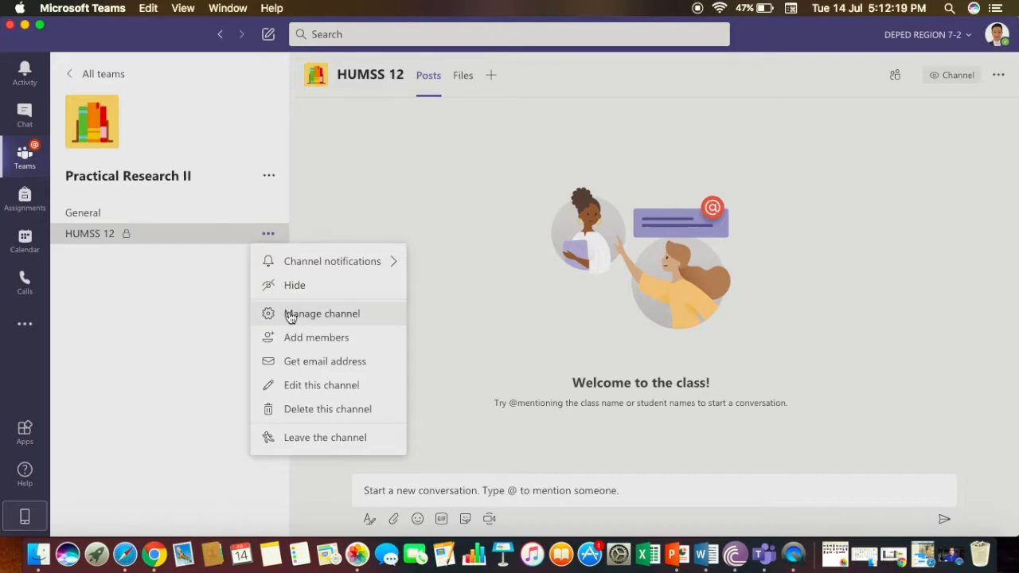
click(290, 315)
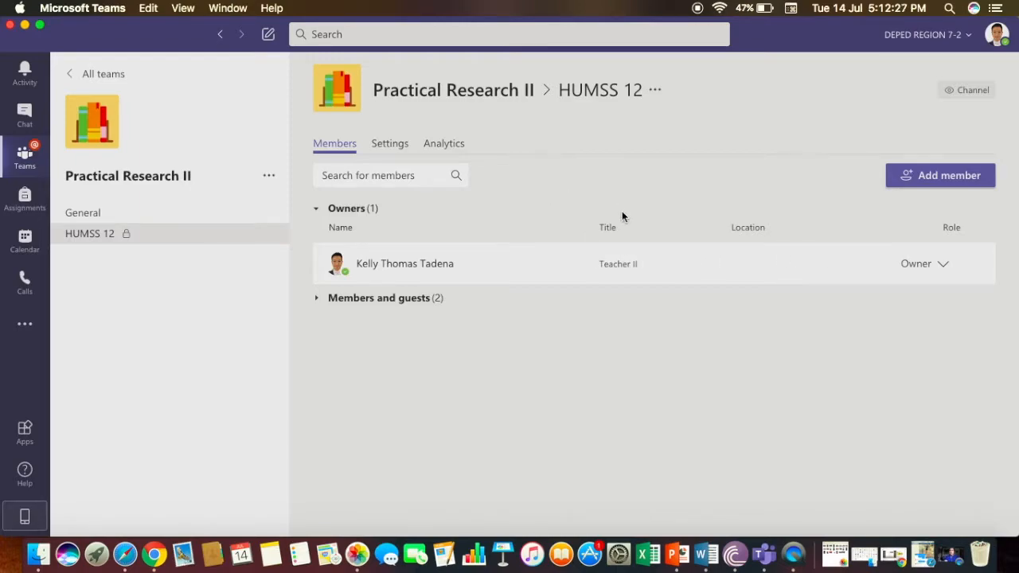
click(945, 268)
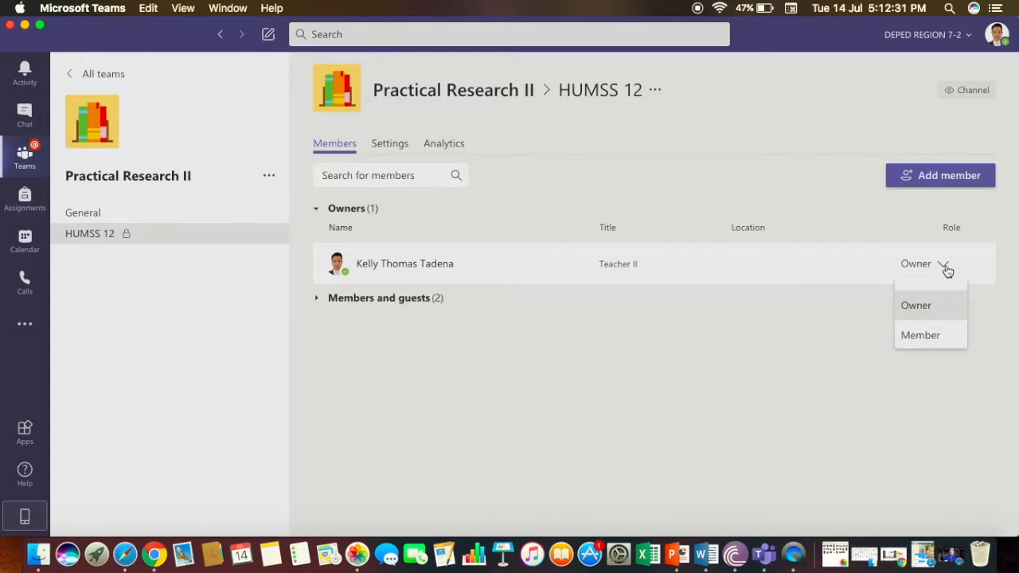
click(946, 269)
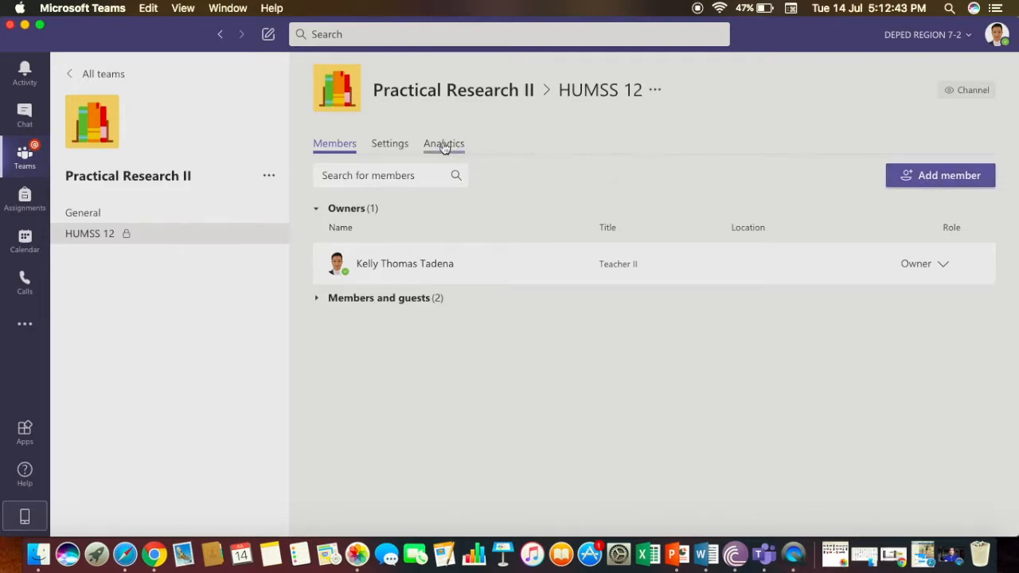
click(390, 144)
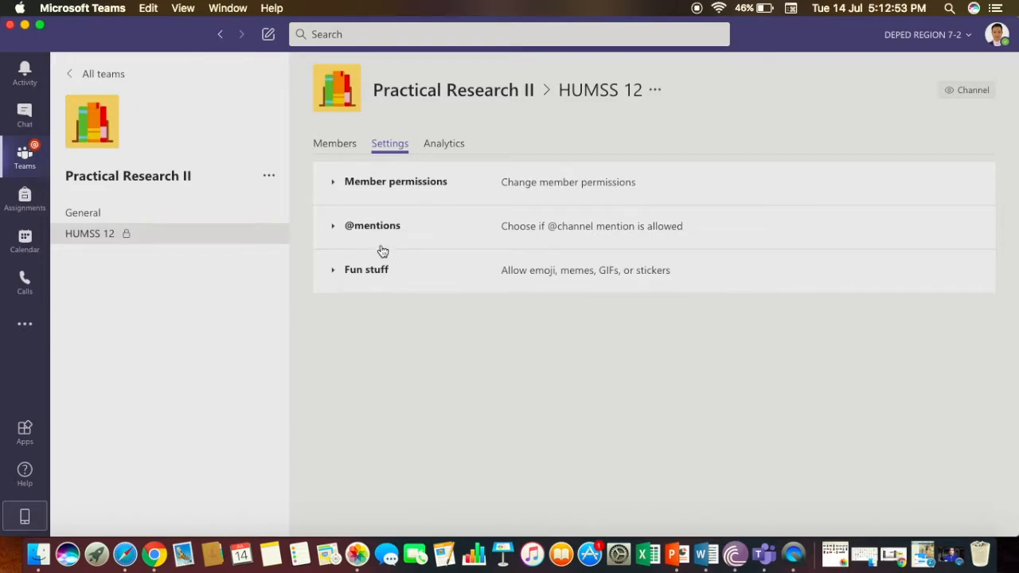
mouse_move(277, 240)
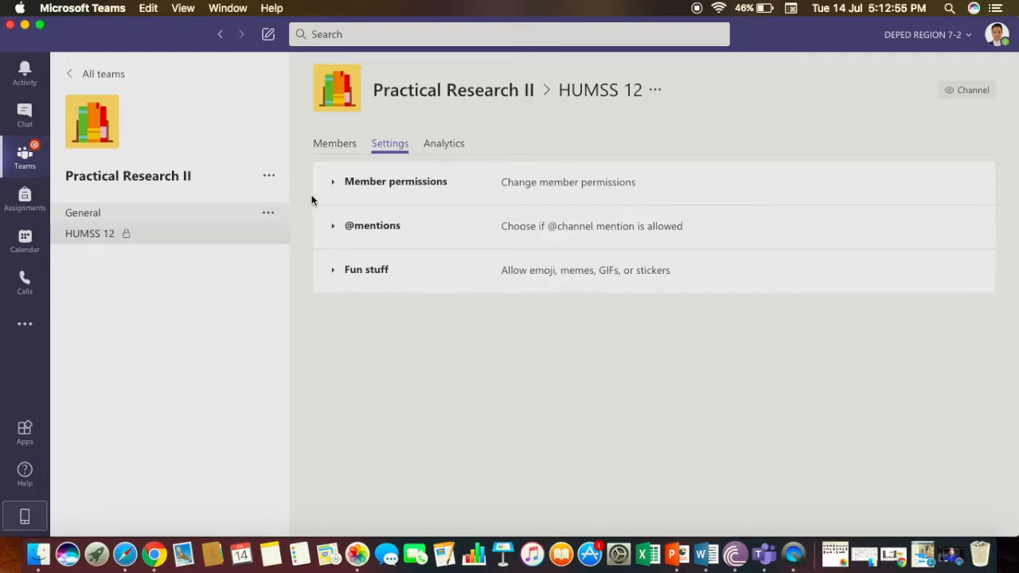
- View the HUMSS 12 channel's members and open its name and description for editing, cancelling without changes
click(332, 148)
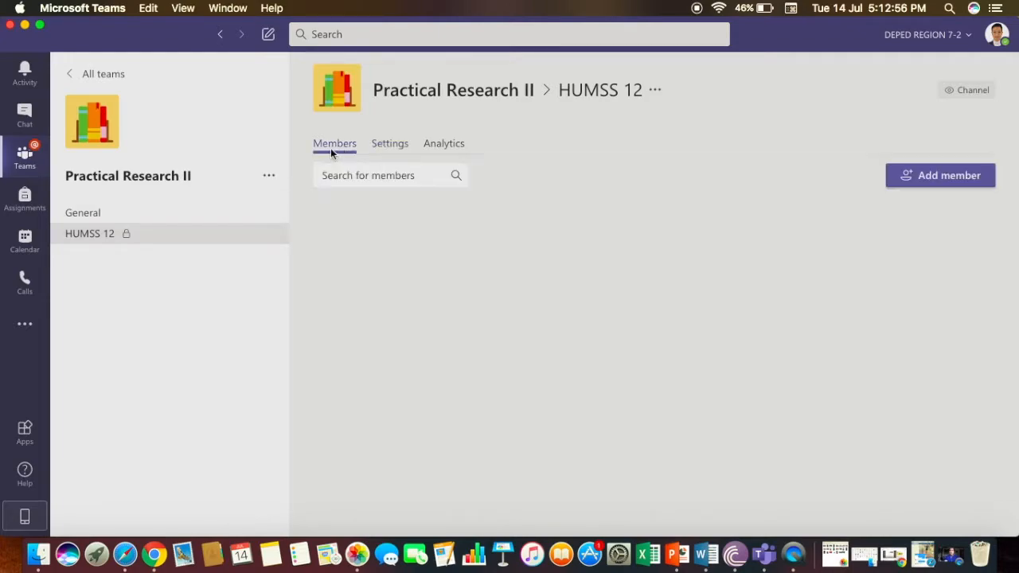
click(275, 235)
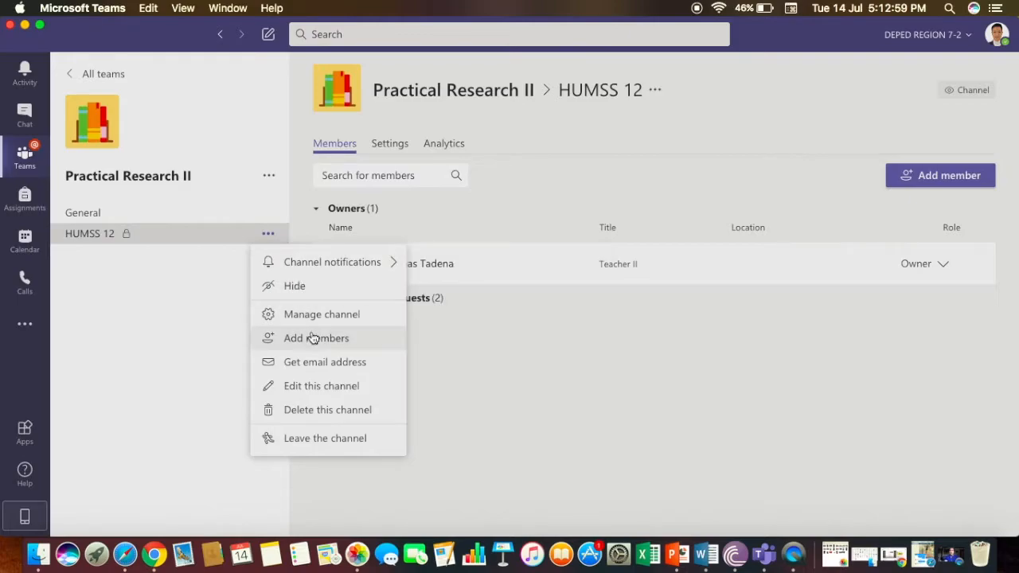
click(332, 388)
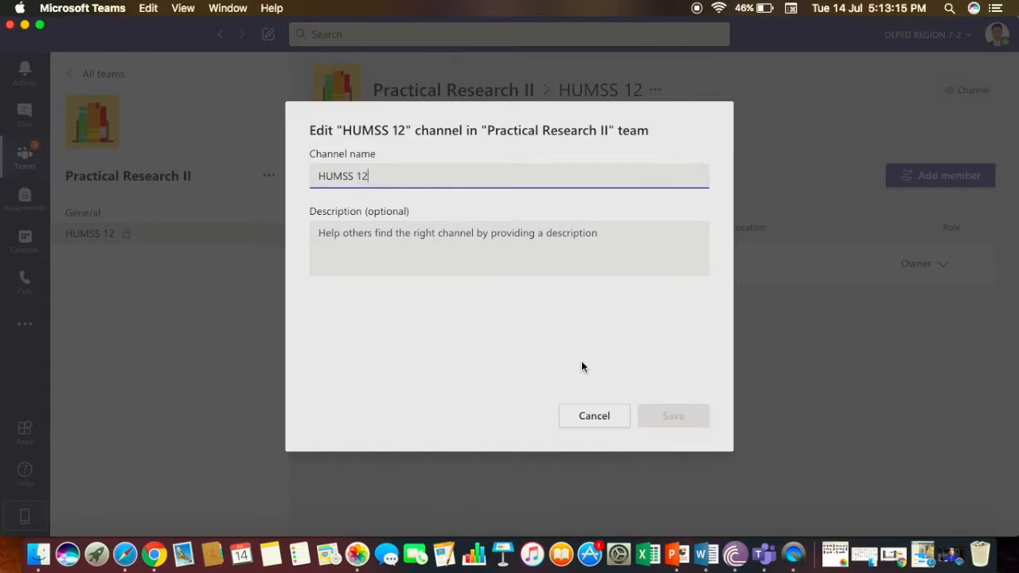
click(595, 416)
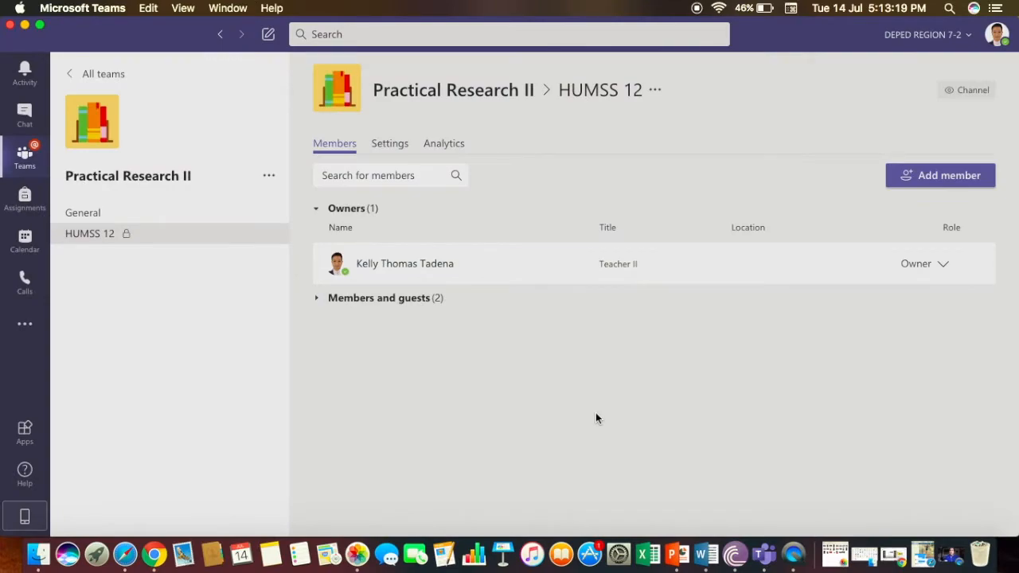
click(269, 235)
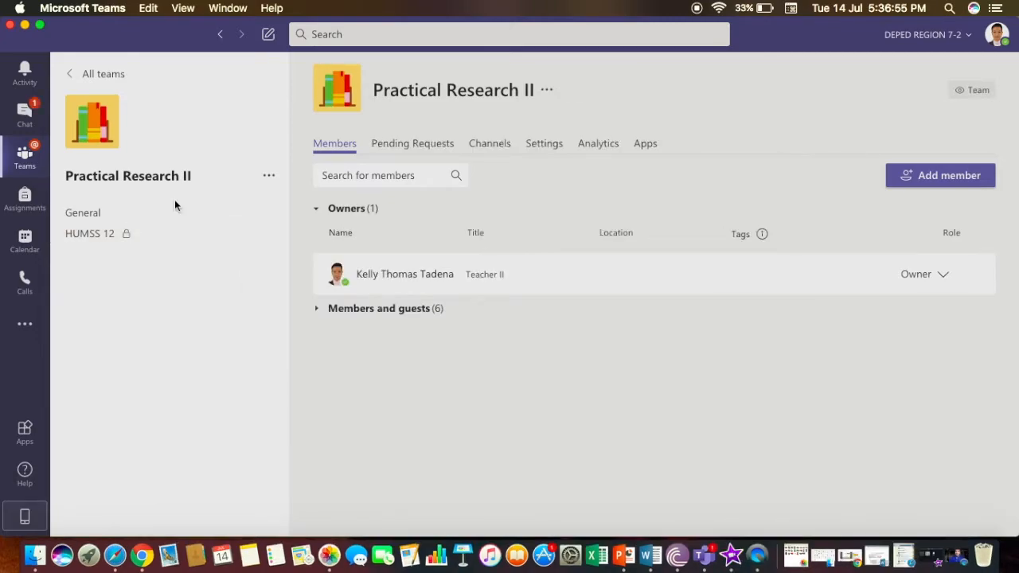
- Start a new channel named ABM 12 in the Practical Research II team with Standard privacy, accessible to everyone on the team
click(270, 180)
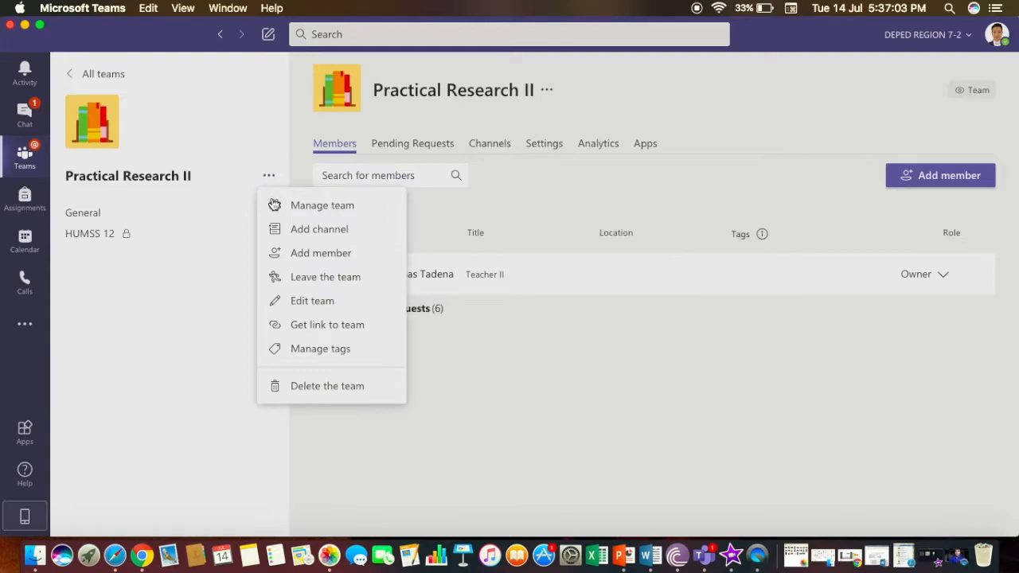
click(278, 236)
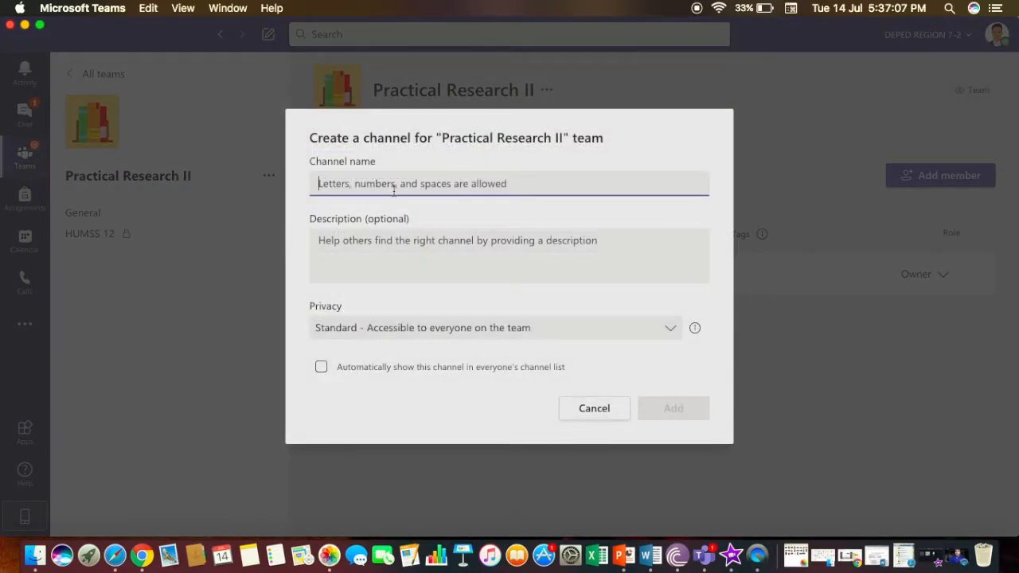
text(ABM 12)
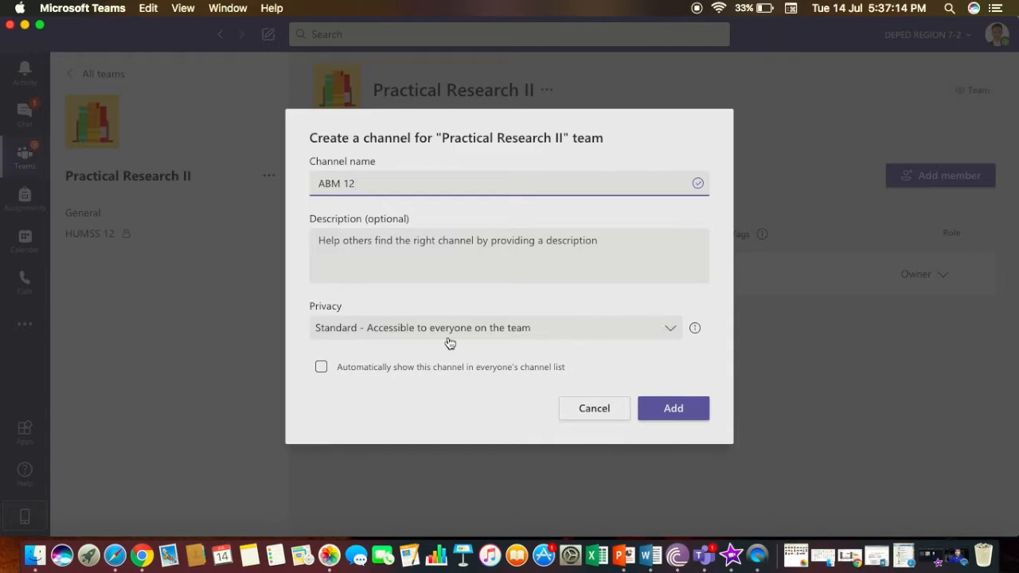
click(672, 336)
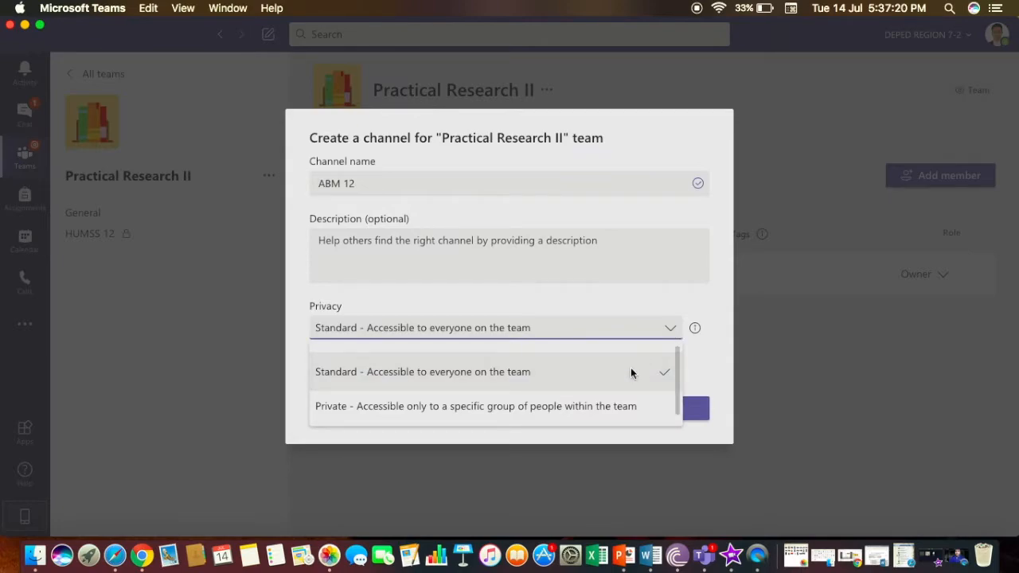
click(604, 372)
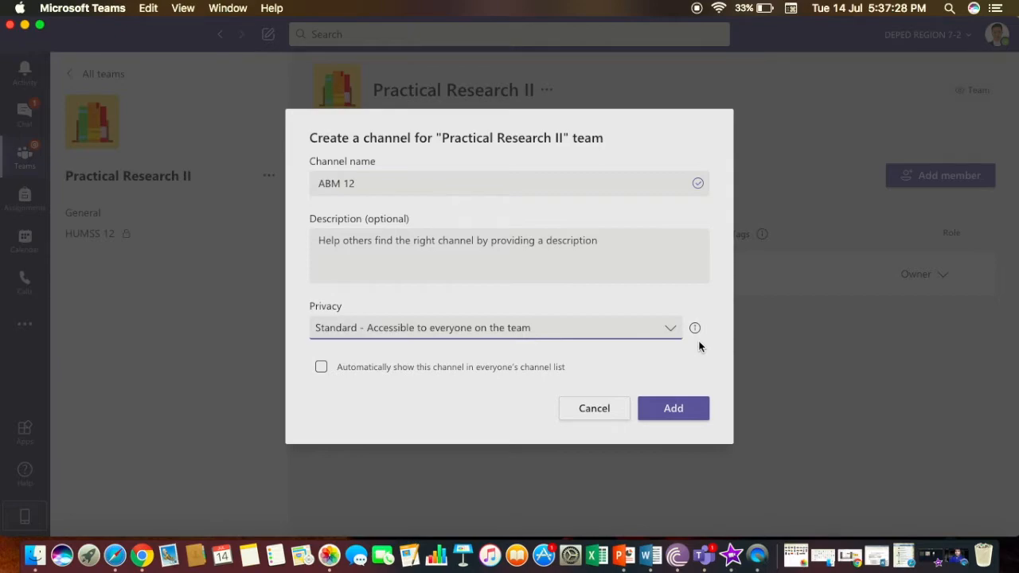
- Try the Private privacy option, accessible only to a specific group of people within the team, for the ABM 12 channel
click(669, 330)
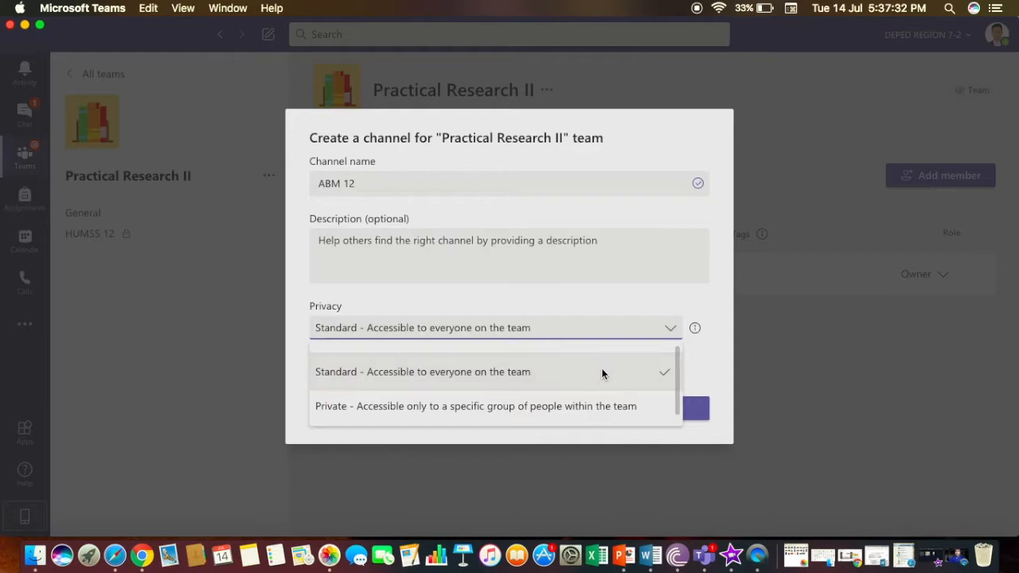
mouse_move(692, 330)
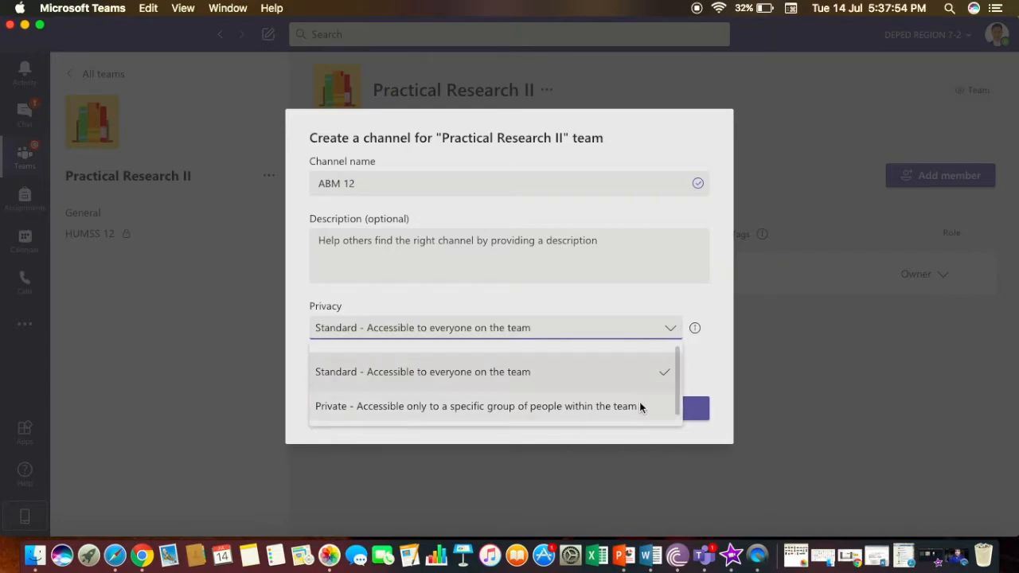
mouse_move(695, 335)
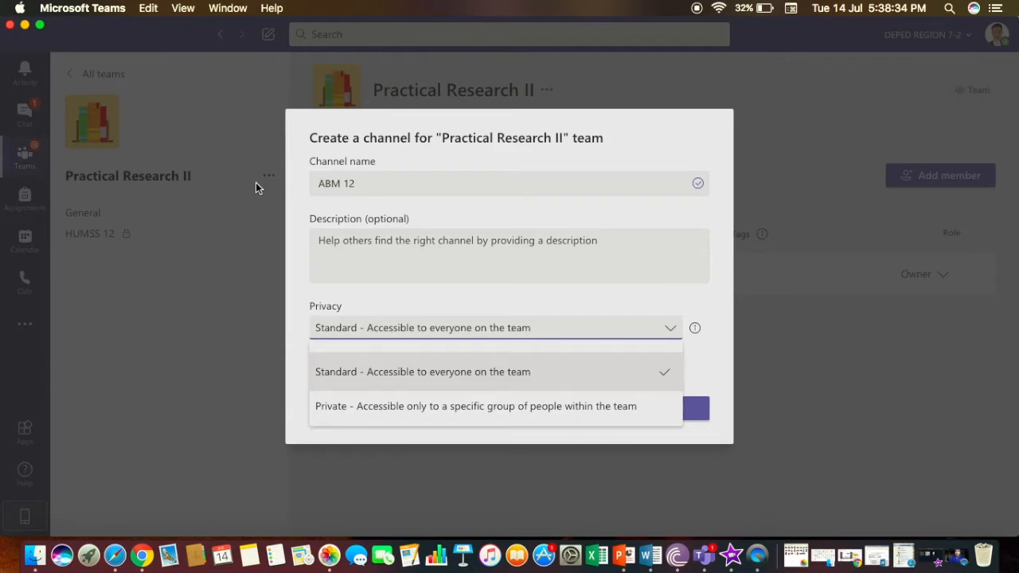
click(553, 407)
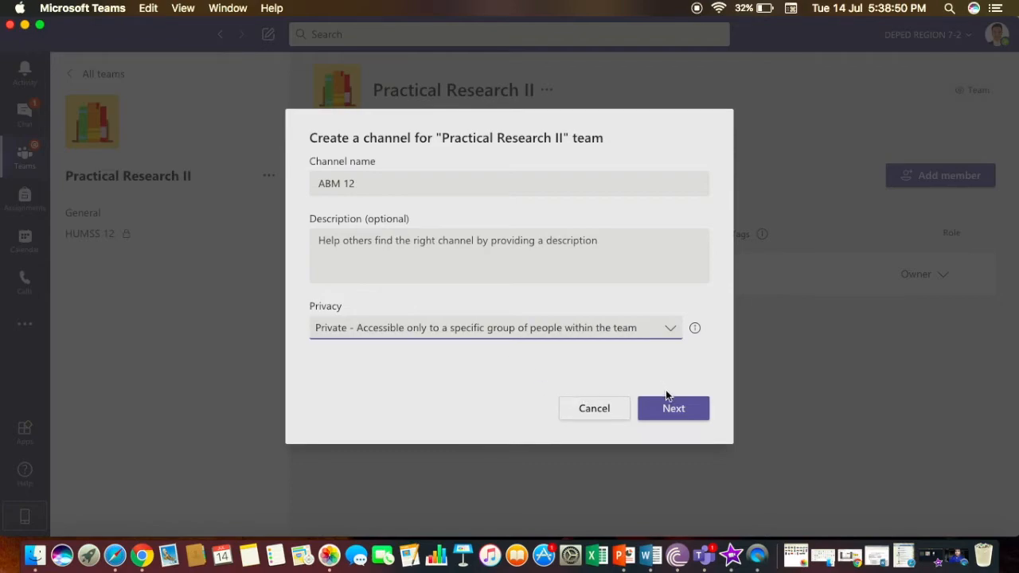
- Set the ABM 12 channel's privacy to Standard and add the channel to the team
click(673, 331)
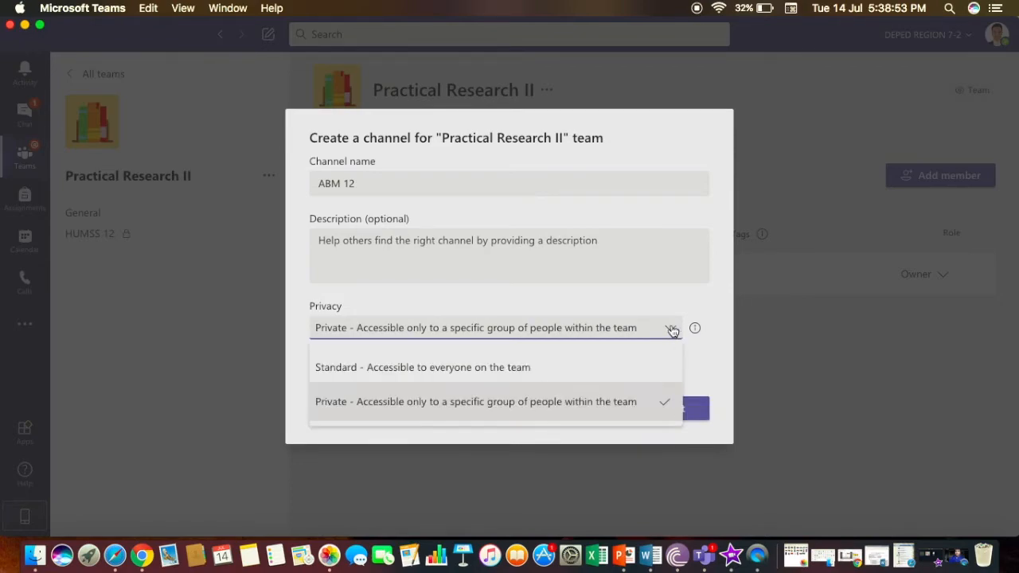
click(622, 368)
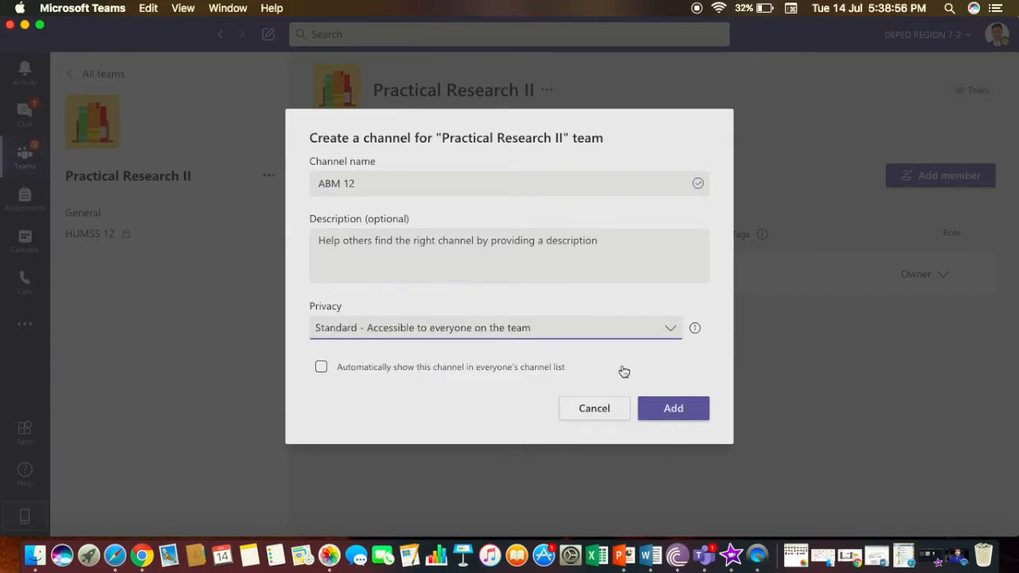
click(674, 410)
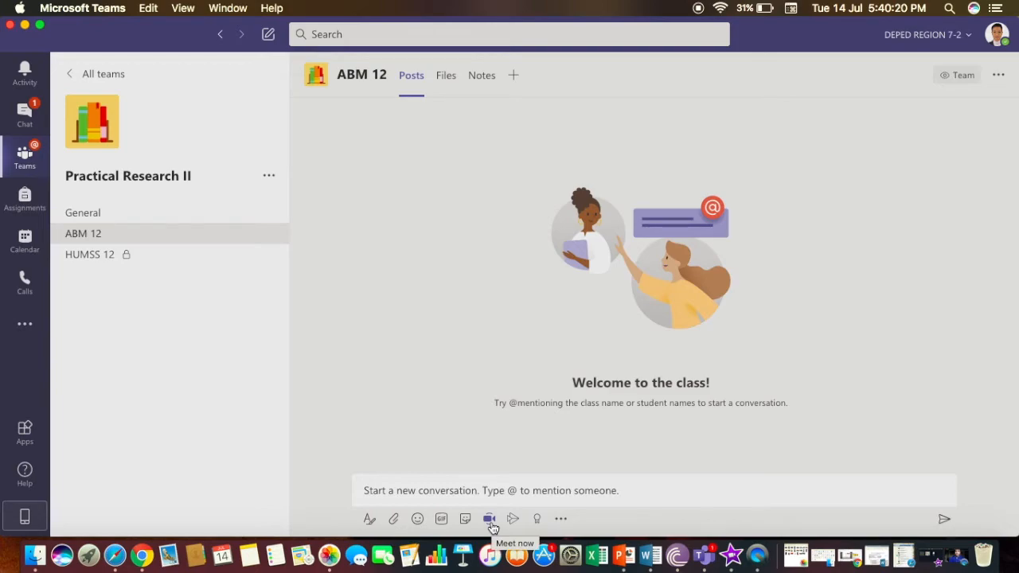
- Prepare an instant meeting in the HUMSS 12 channel with the subject "Submission of Chapter 1 output"
click(163, 261)
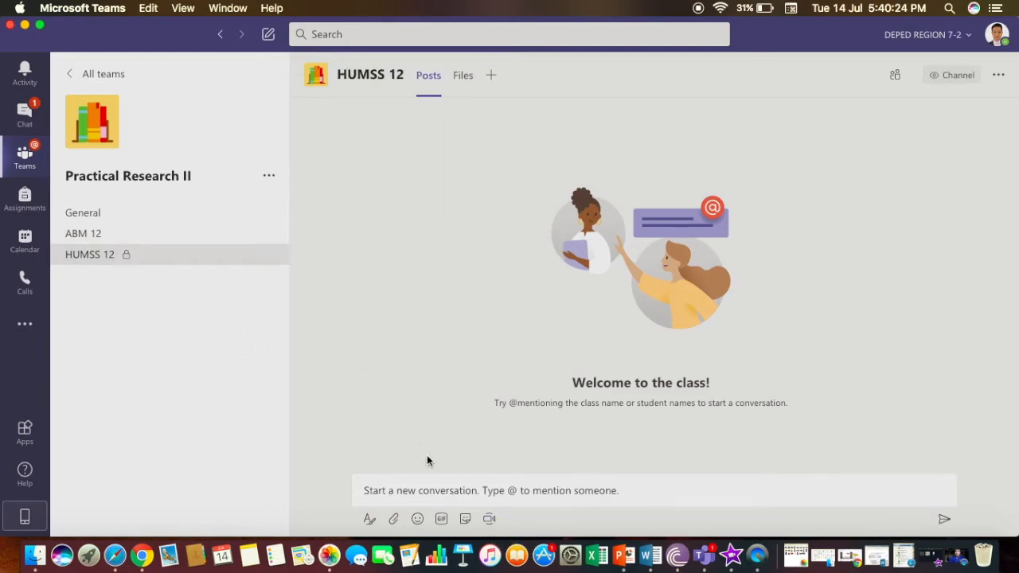
click(489, 520)
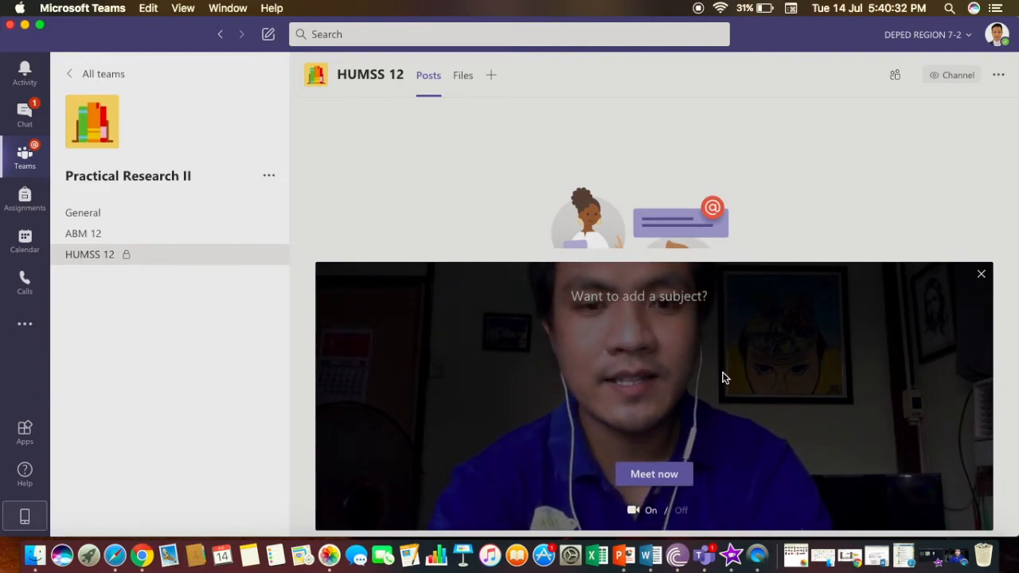
text(S)
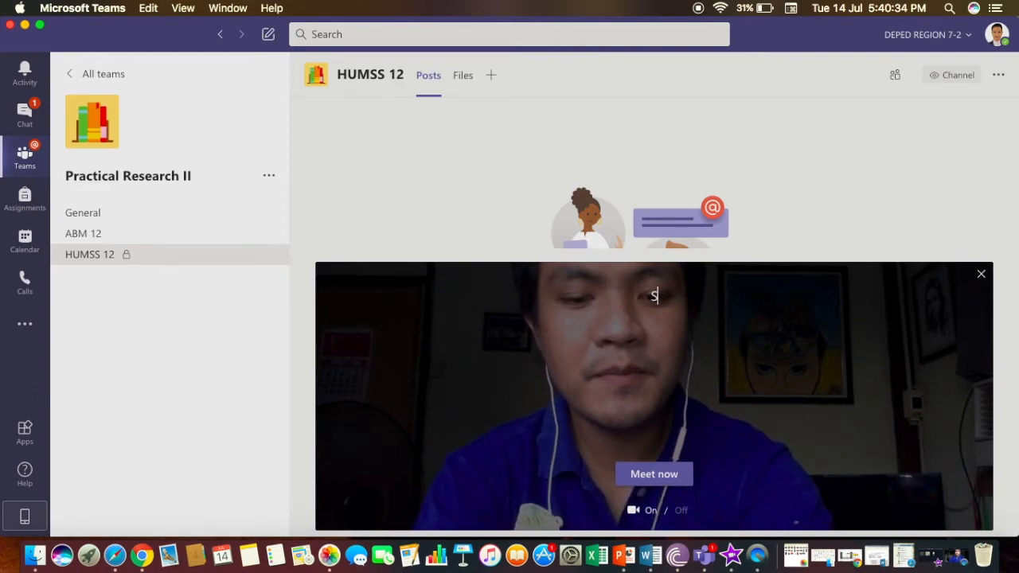
text(ubmissio)
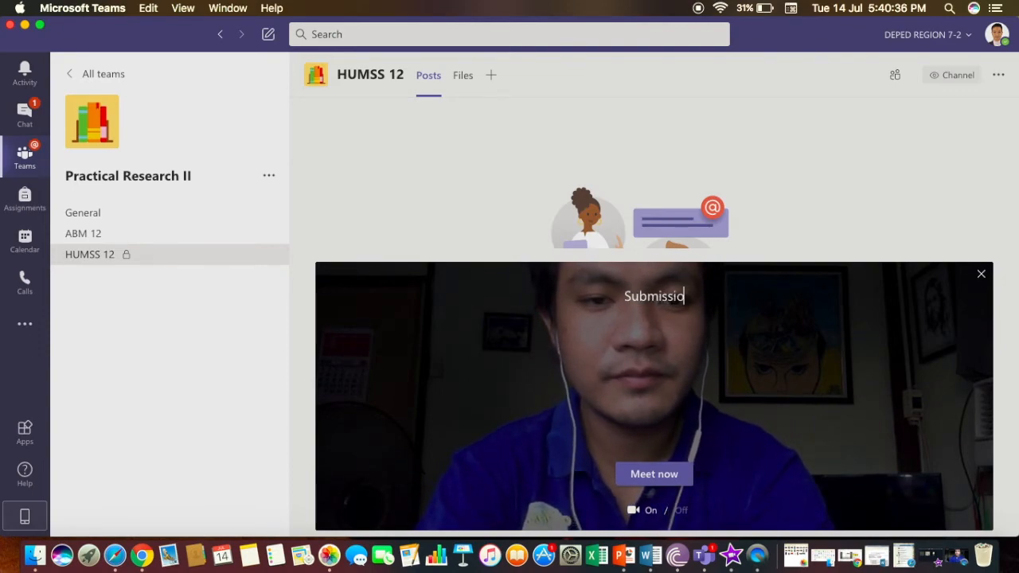
text(n of th)
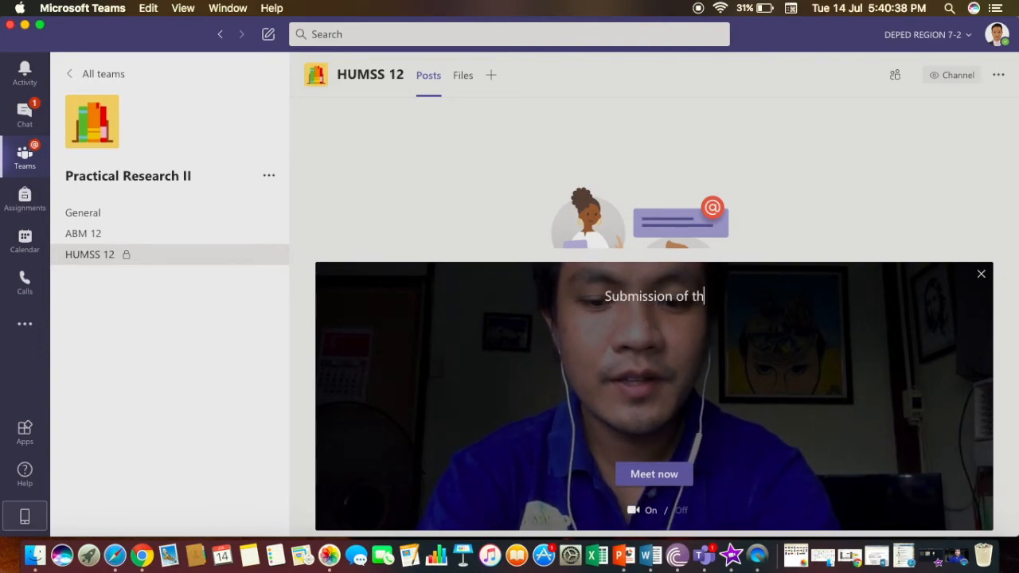
text(eir)
key(BackSpace)
key(BackSpace)
key(BackSpace)
key(BackSpace)
key(BackSpace)
text(Ch)
text(apye)
key(BackSpace)
key(BackSpace)
text(ter 1 )
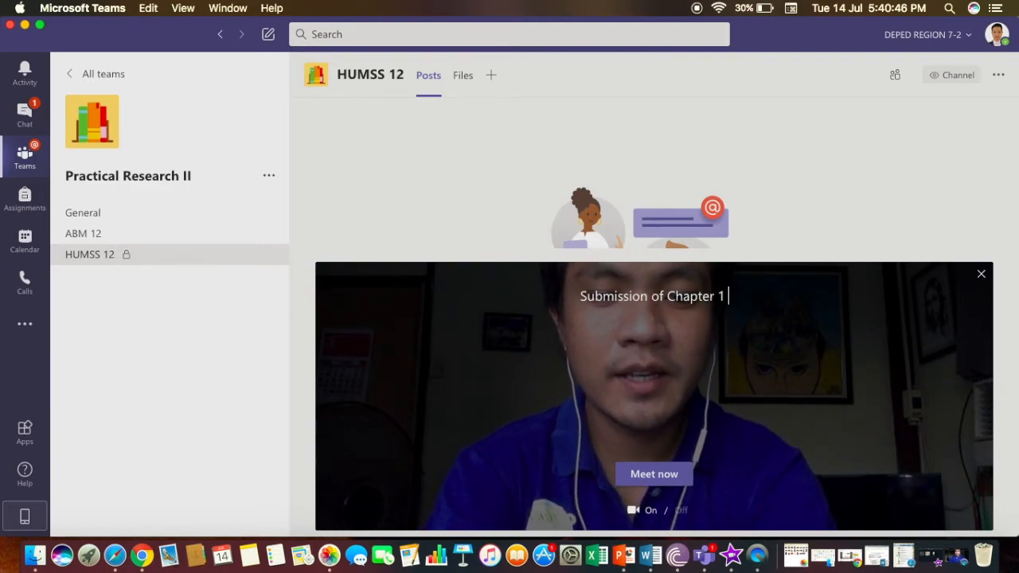
text(out)
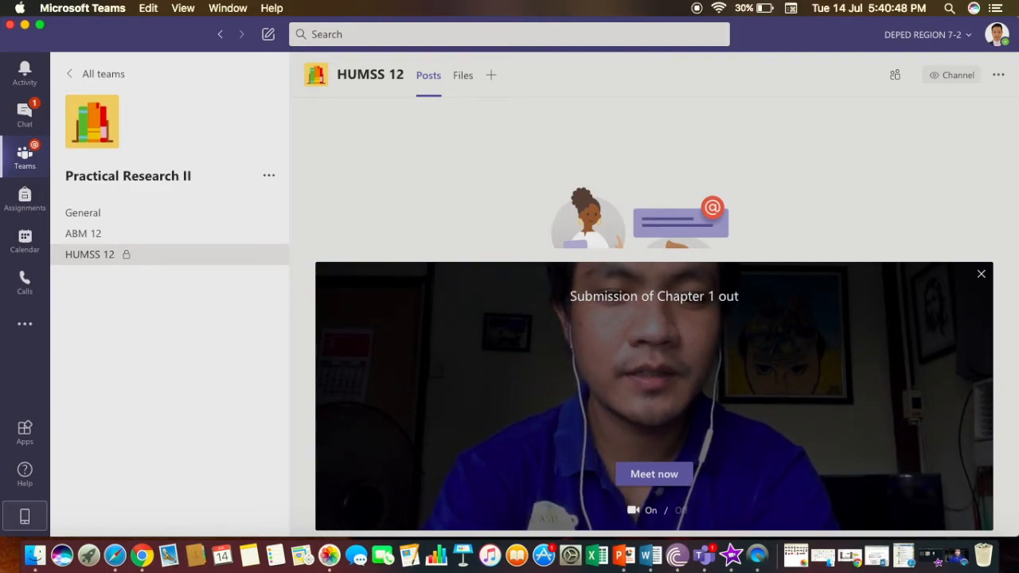
text(put)
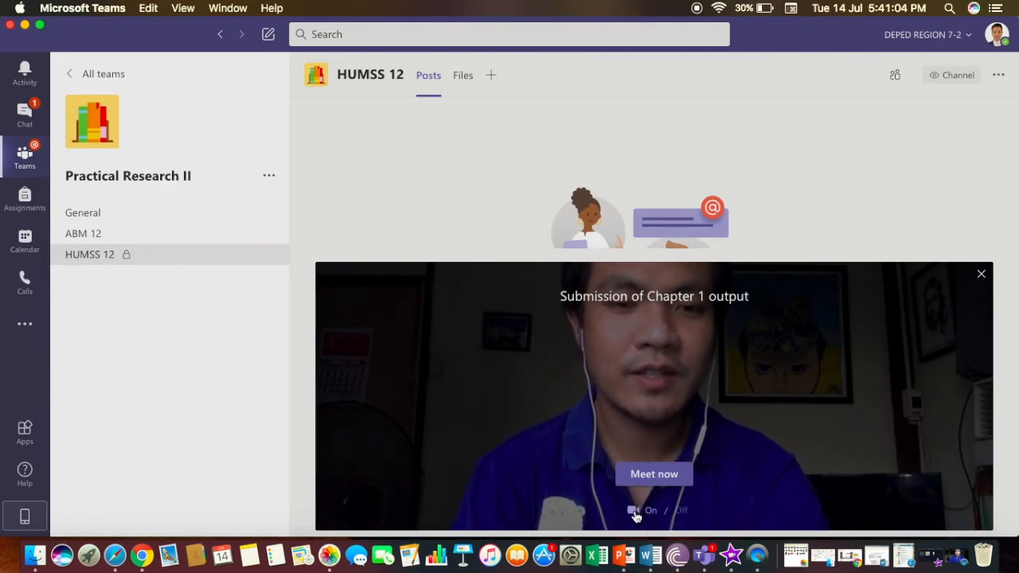
- Check the camera setting in the meeting preview and start the HUMSS 12 meeting with video on
click(683, 511)
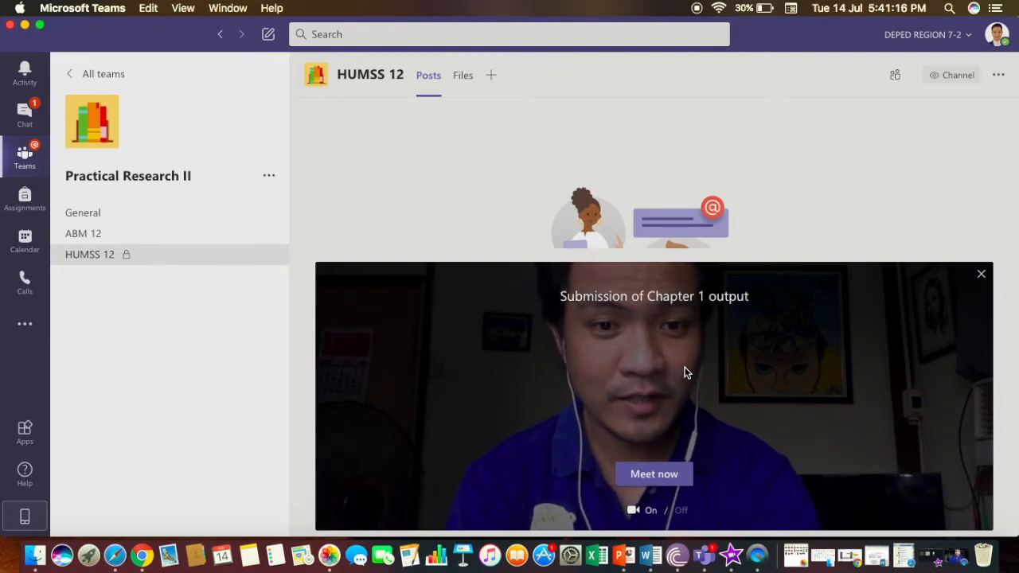
click(664, 481)
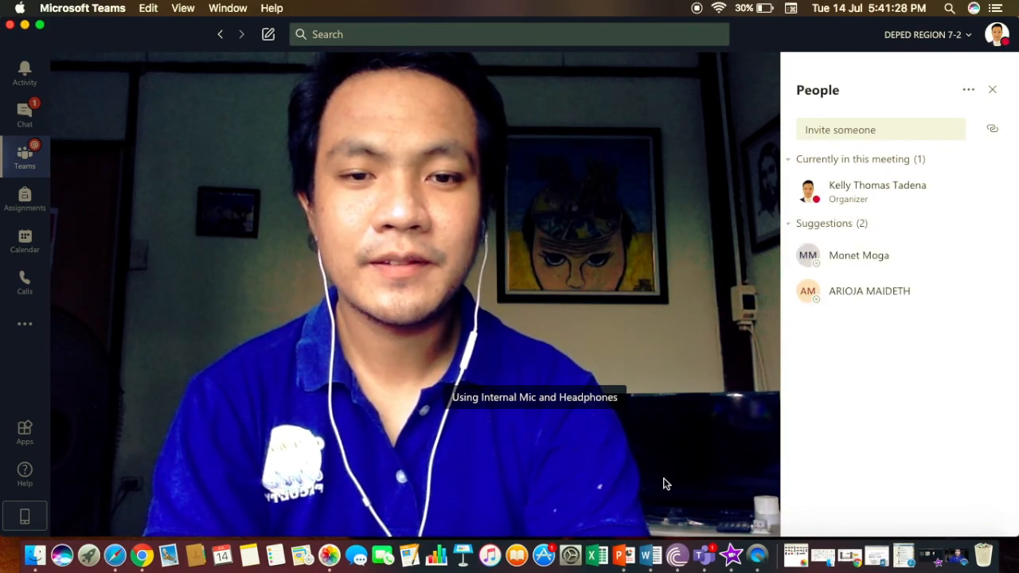
mouse_move(671, 285)
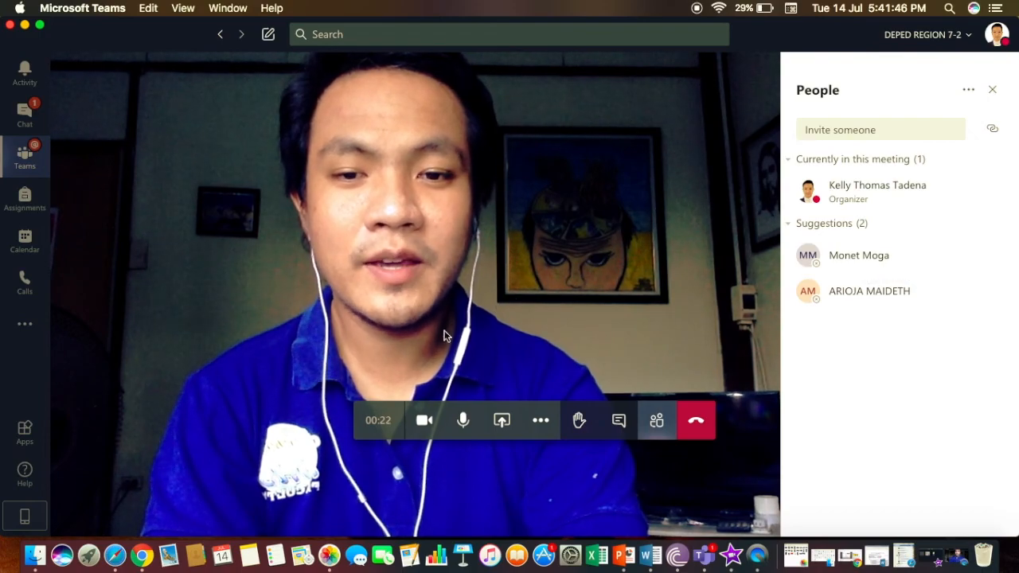
- Try switching the camera off and on and muting and unmuting the microphone in the meeting
click(424, 422)
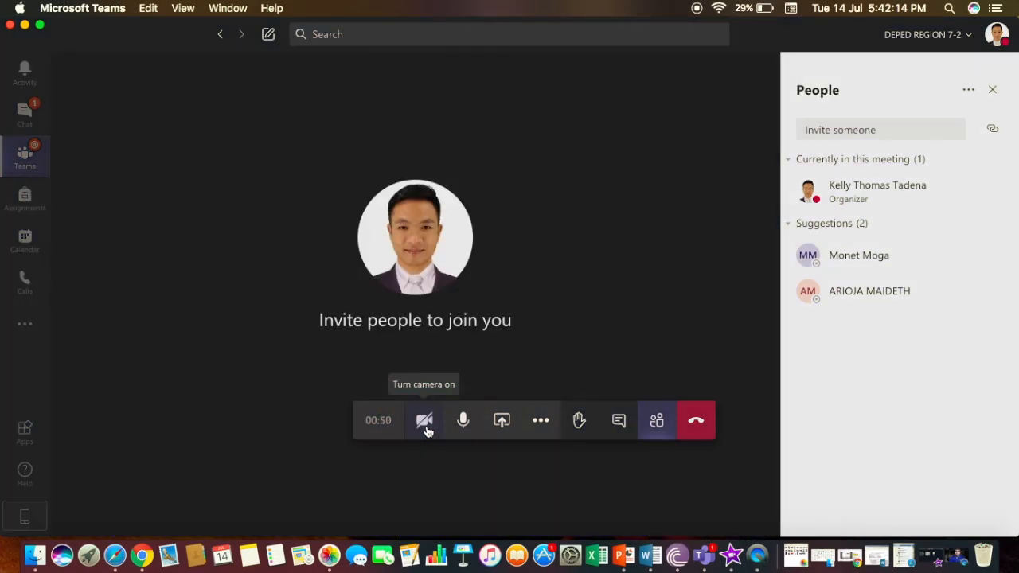
click(424, 422)
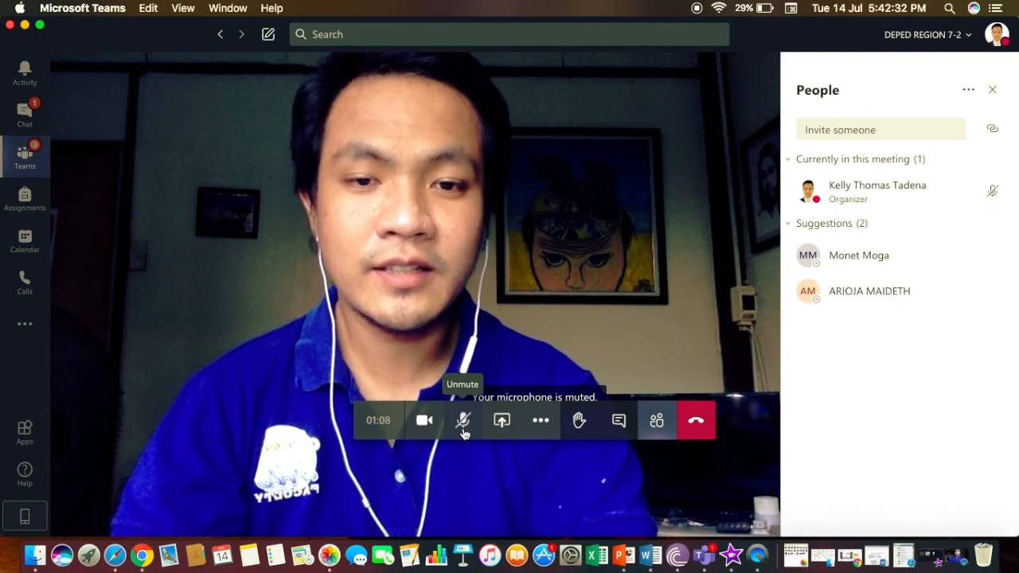
click(424, 421)
click(422, 428)
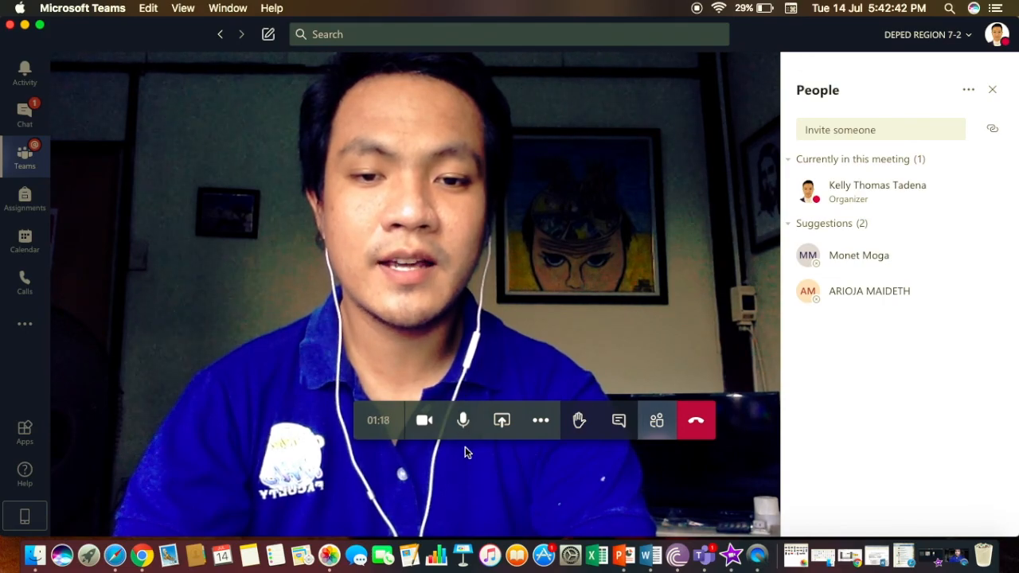
- Open the content sharing options of the HUMSS 12 meeting
click(499, 424)
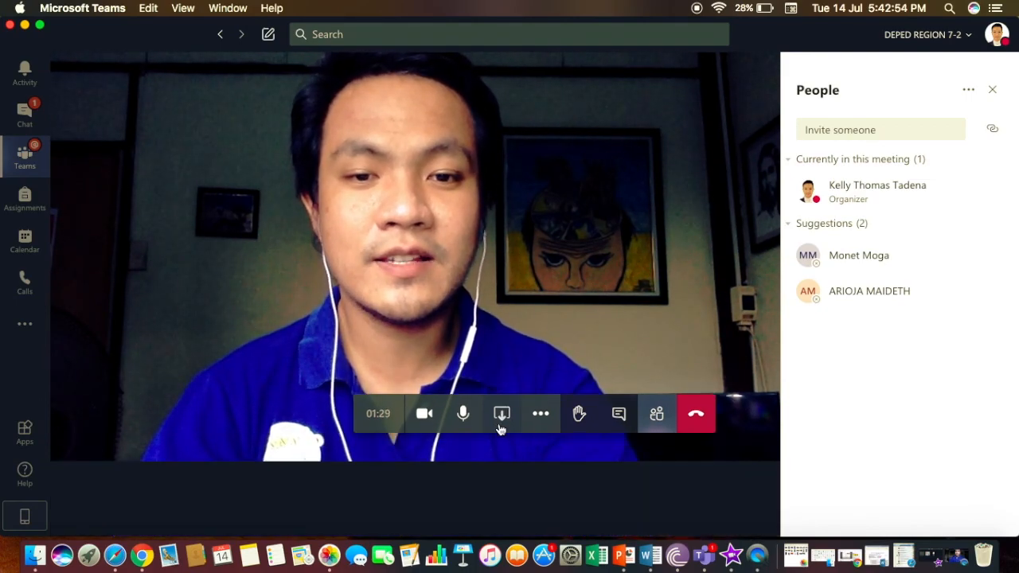